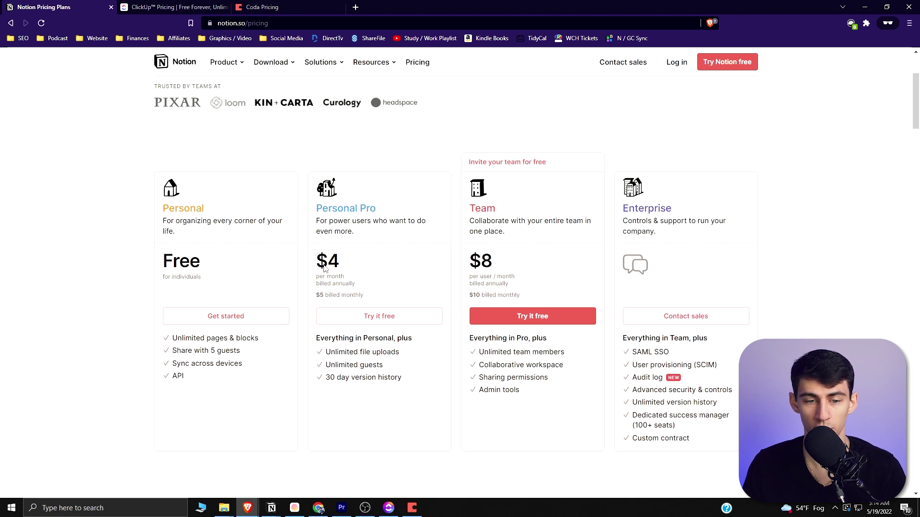
Step: Scroll past Notion's four pricing plans to the Compare plans & features table and read a feature tooltip
{"action": "scroll", "coordinate": [337, 258], "scroll_direction": "down", "scroll_amount": 2}
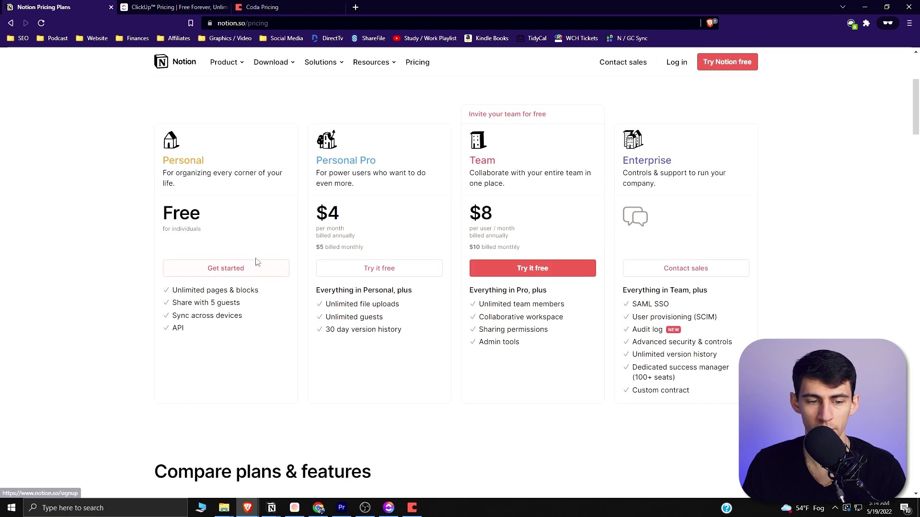
{"action": "scroll", "coordinate": [257, 243], "scroll_direction": "down", "scroll_amount": 1}
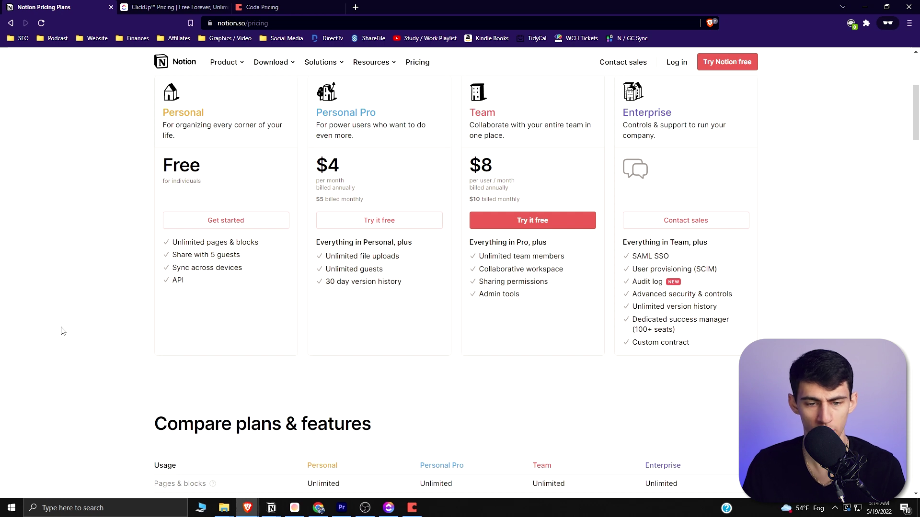
{"action": "mouse_move", "coordinate": [346, 271]}
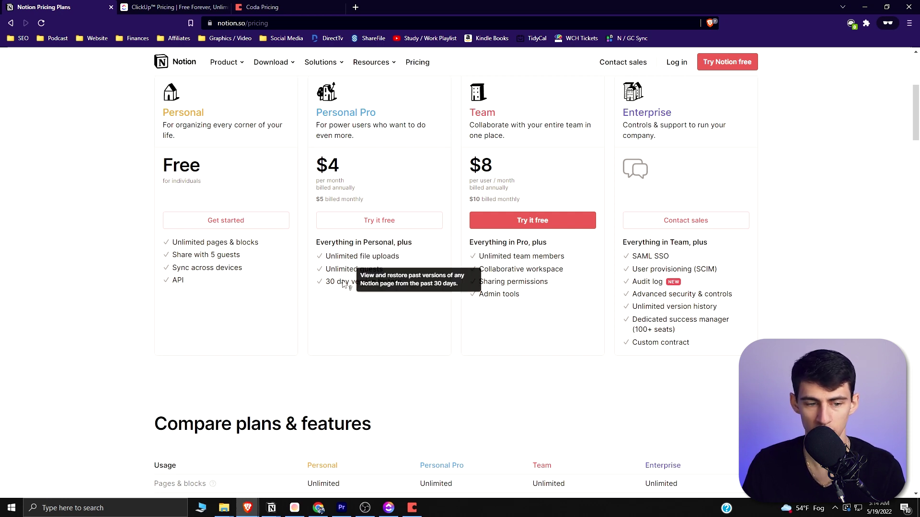
{"action": "key", "text": "ctrl+Tab"}
Step: Scroll through ClickUp's Free, $5, $12 and $19 pricing tiers and read the plan details
{"action": "scroll", "coordinate": [243, 222], "scroll_direction": "down", "scroll_amount": 3}
{"action": "mouse_move", "coordinate": [243, 223]}
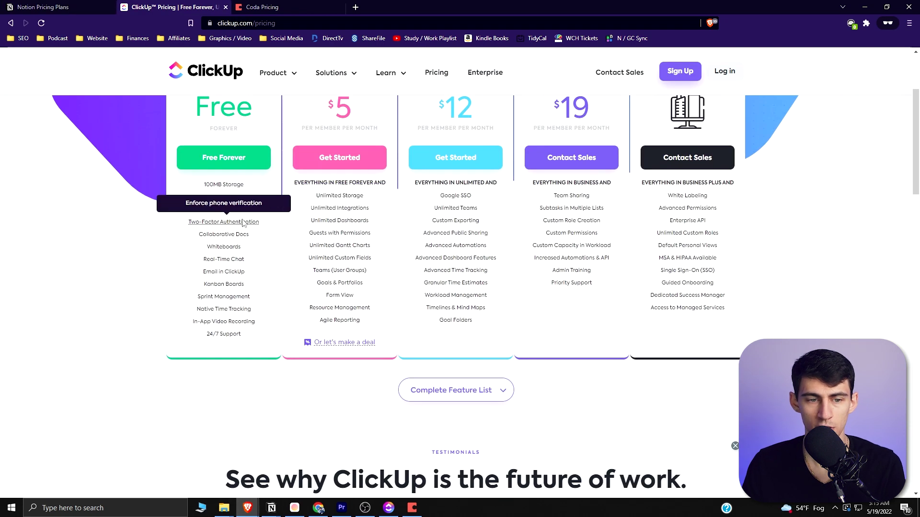
{"action": "scroll", "coordinate": [243, 223], "scroll_direction": "up", "scroll_amount": 3}
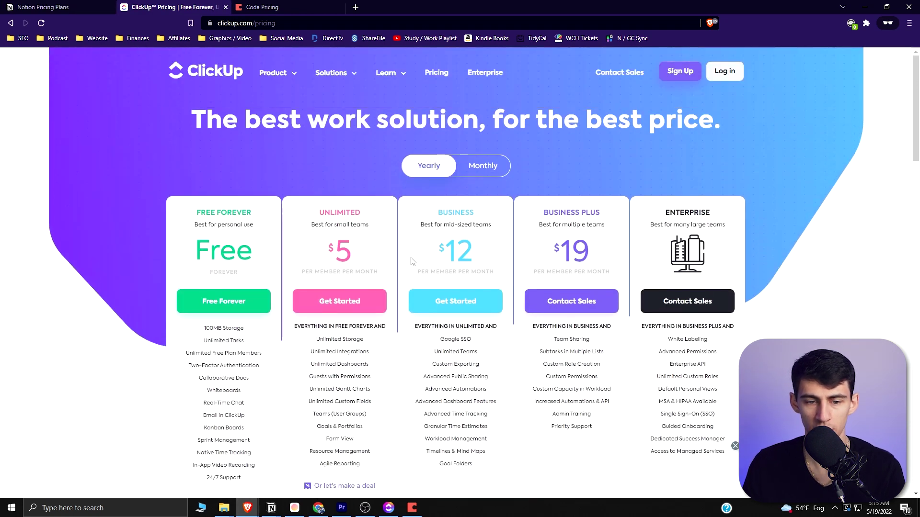
{"action": "scroll", "coordinate": [268, 285], "scroll_direction": "down", "scroll_amount": 2}
{"action": "mouse_move", "coordinate": [198, 276]}
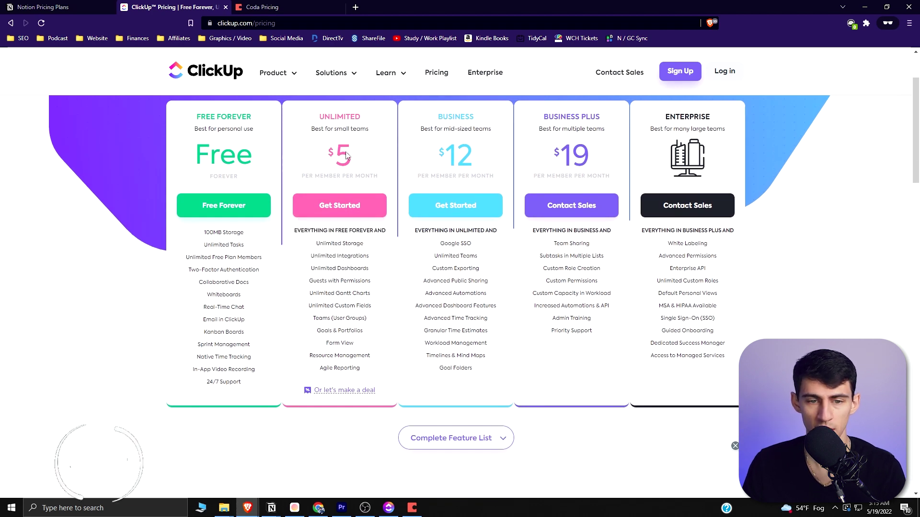
Step: Flip back to Notion's pricing for comparison, then move on to Coda's pricing plans
{"action": "key", "text": "ctrl+shift+Tab"}
{"action": "scroll", "coordinate": [295, 196], "scroll_direction": "up", "scroll_amount": 4}
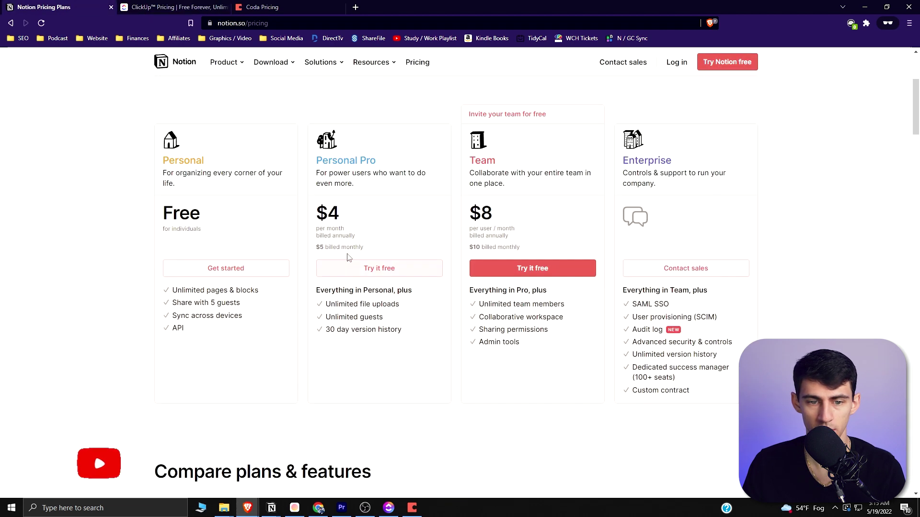
{"action": "key", "text": "ctrl+Tab"}
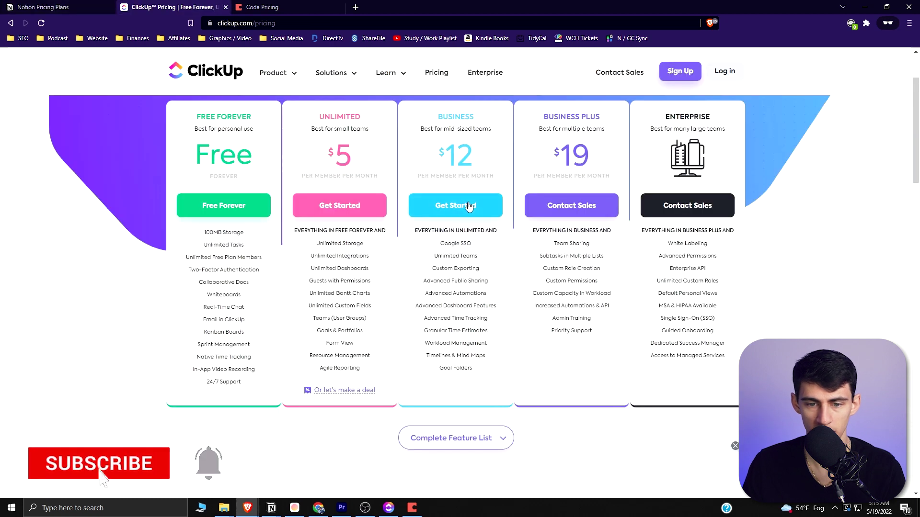
{"action": "left_click", "coordinate": [75, 5]}
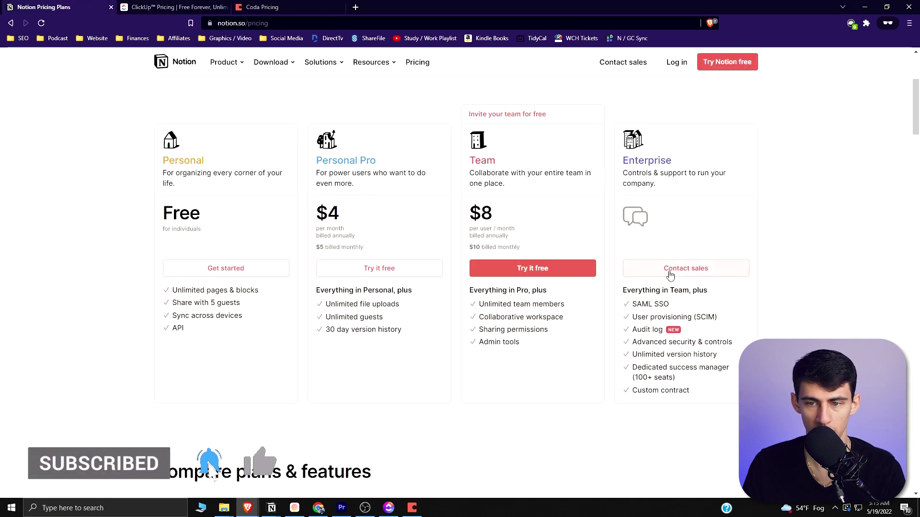
{"action": "key", "text": "ctrl+shift+Tab"}
{"action": "scroll", "coordinate": [410, 271], "scroll_direction": "down", "scroll_amount": 1}
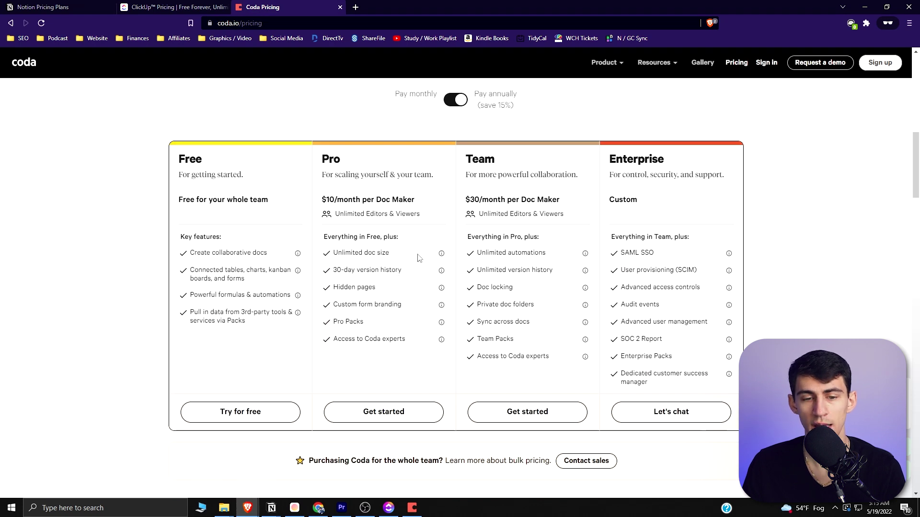
{"action": "mouse_move", "coordinate": [441, 257]}
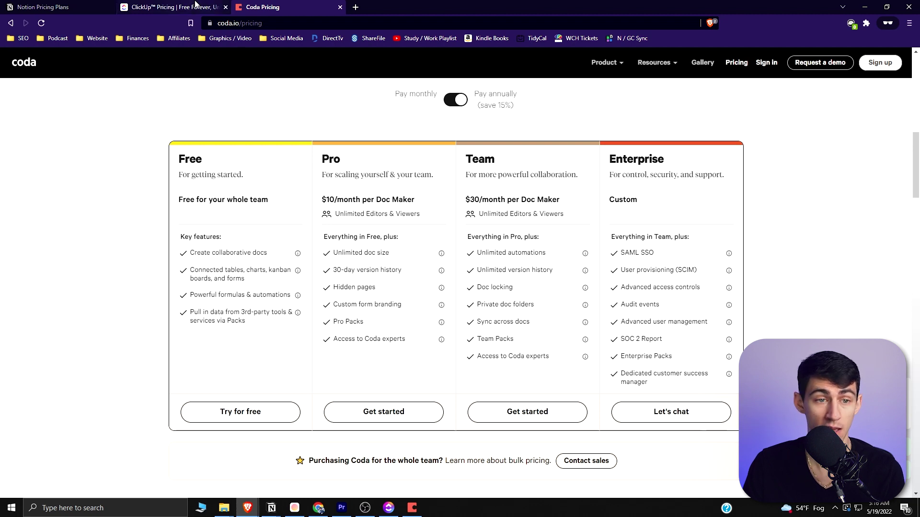
{"action": "left_click", "coordinate": [194, 5]}
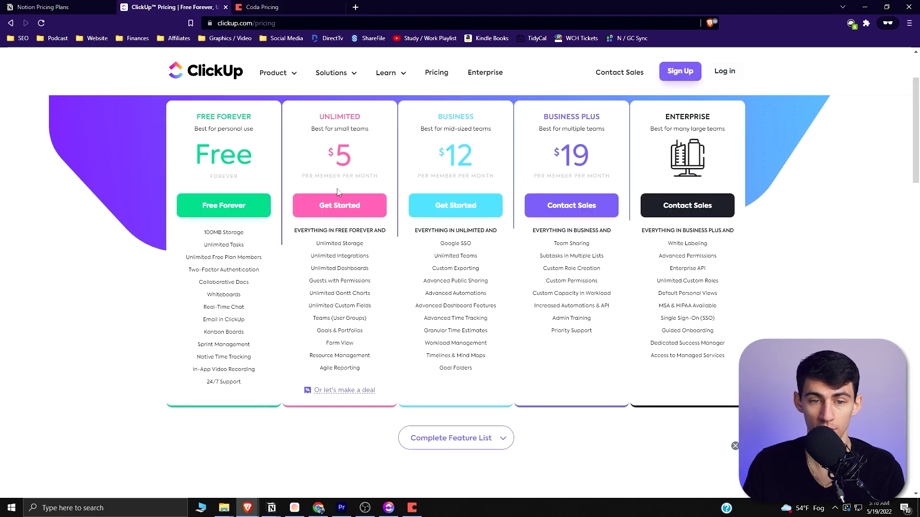
{"action": "left_click", "coordinate": [53, 6]}
{"action": "left_click", "coordinate": [244, 6]}
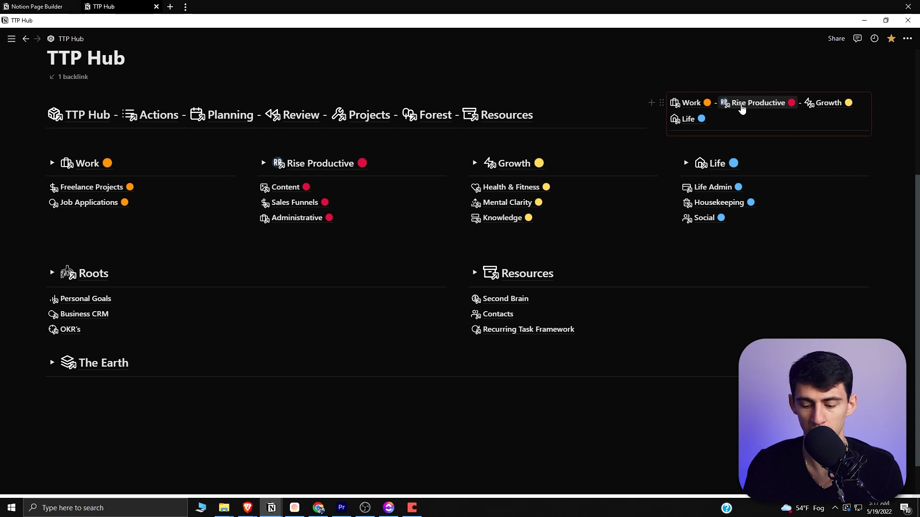
Step: Open Rise Productive from TTP Hub's top-right navigation and go into its YouTube page
{"action": "left_click", "coordinate": [741, 109]}
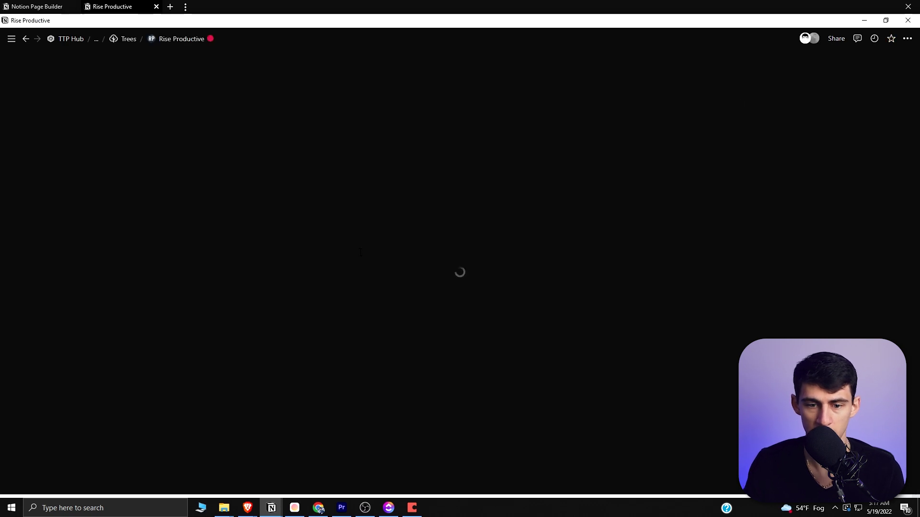
{"action": "scroll", "coordinate": [316, 306], "scroll_direction": "down", "scroll_amount": 5}
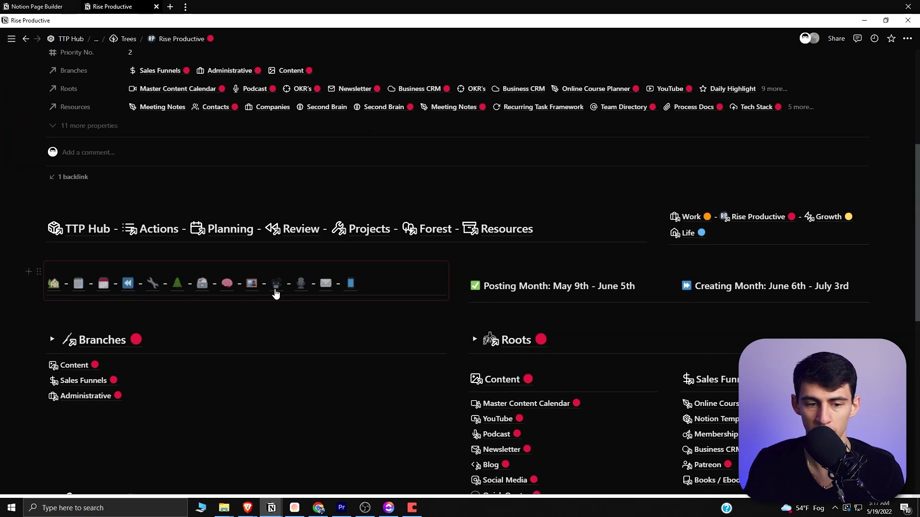
{"action": "left_click", "coordinate": [277, 285]}
Step: Preview the June 8 subscribers-milestone video entry in the Master Content Calendar, then close it
{"action": "scroll", "coordinate": [511, 352], "scroll_direction": "down", "scroll_amount": 10}
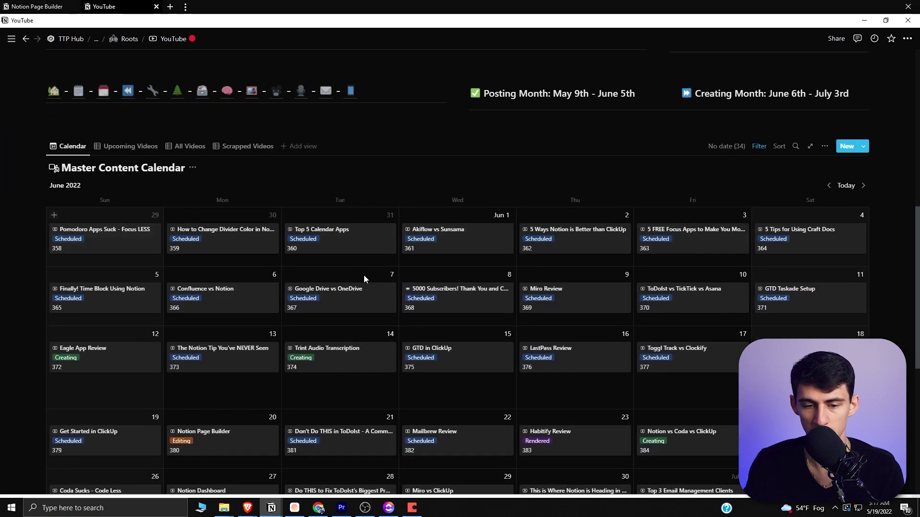
{"action": "scroll", "coordinate": [481, 298], "scroll_direction": "up", "scroll_amount": 2}
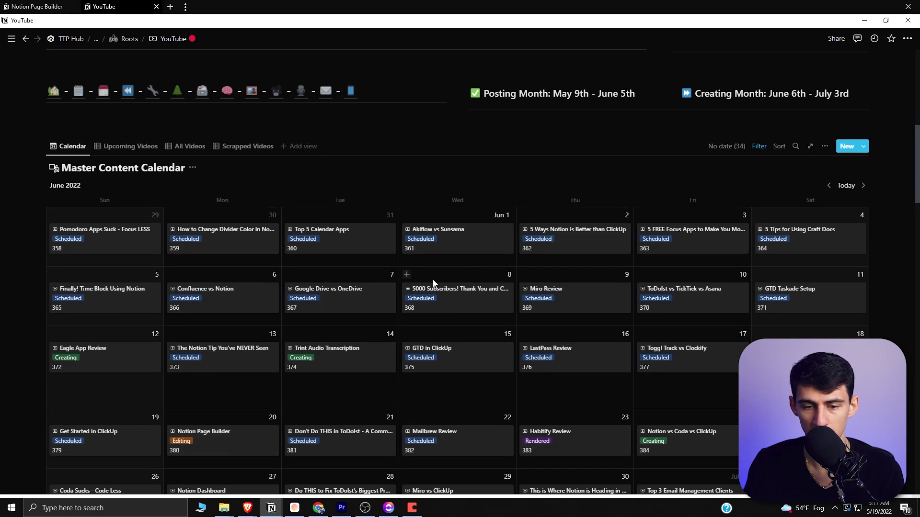
{"action": "left_click", "coordinate": [432, 292]}
{"action": "scroll", "coordinate": [432, 296], "scroll_direction": "down", "scroll_amount": 5}
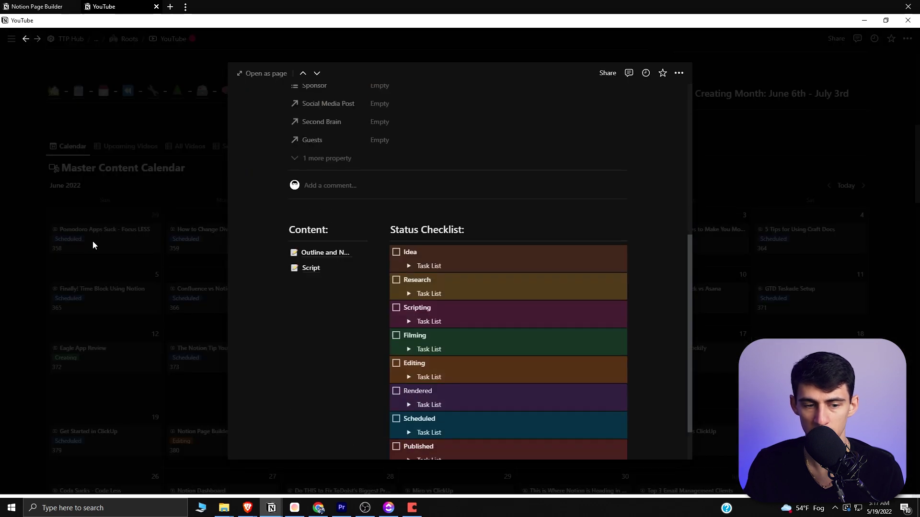
{"action": "left_click", "coordinate": [93, 241]}
Step: Preview the 'Finally! Time Block Using Notion' entry, check its Script page, then close the preview
{"action": "left_click", "coordinate": [89, 299]}
{"action": "scroll", "coordinate": [567, 366], "scroll_direction": "down", "scroll_amount": 5}
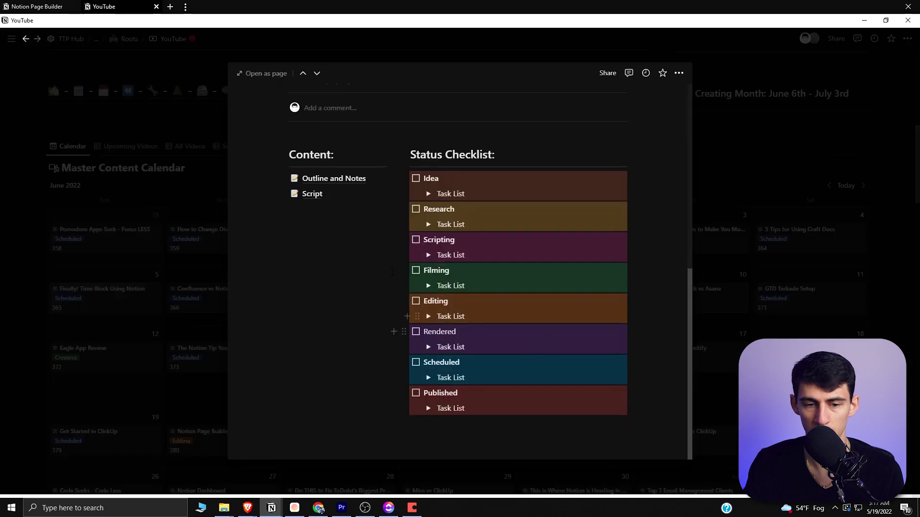
{"action": "left_click", "coordinate": [337, 193]}
{"action": "left_click", "coordinate": [26, 38]}
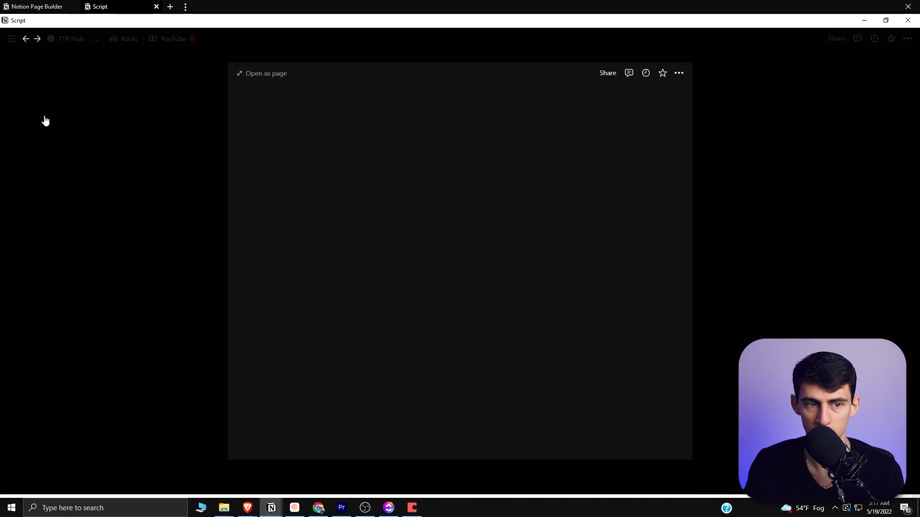
{"action": "left_click", "coordinate": [68, 273]}
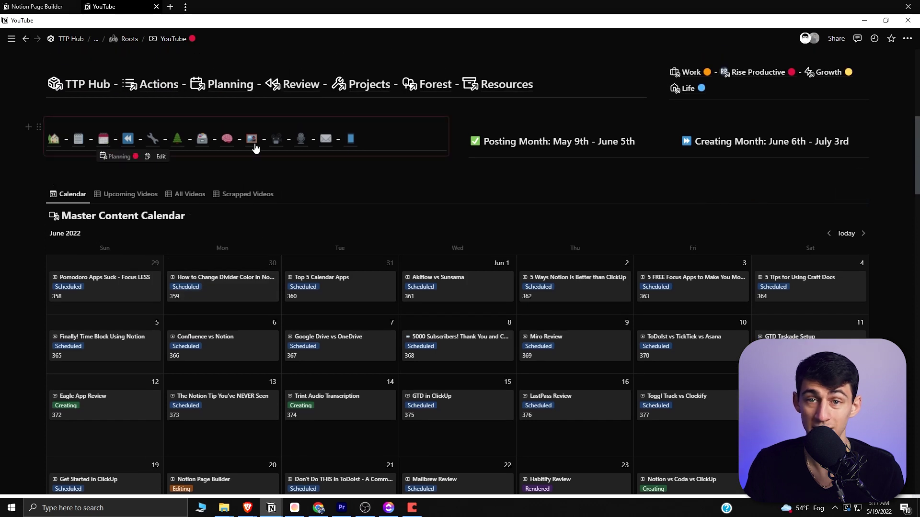
{"action": "scroll", "coordinate": [374, 156], "scroll_direction": "up", "scroll_amount": 1}
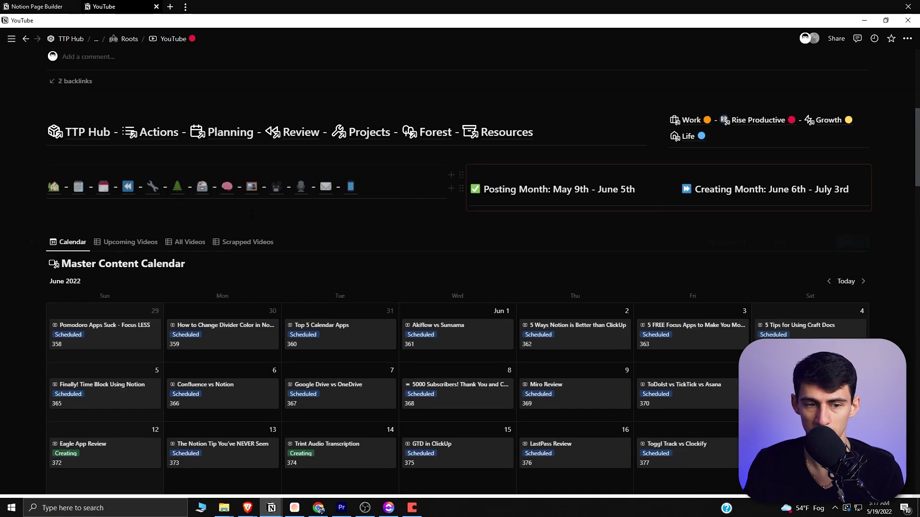
Step: Look over the Resources page, then open and scroll through the Rise Productive page
{"action": "left_click", "coordinate": [205, 190]}
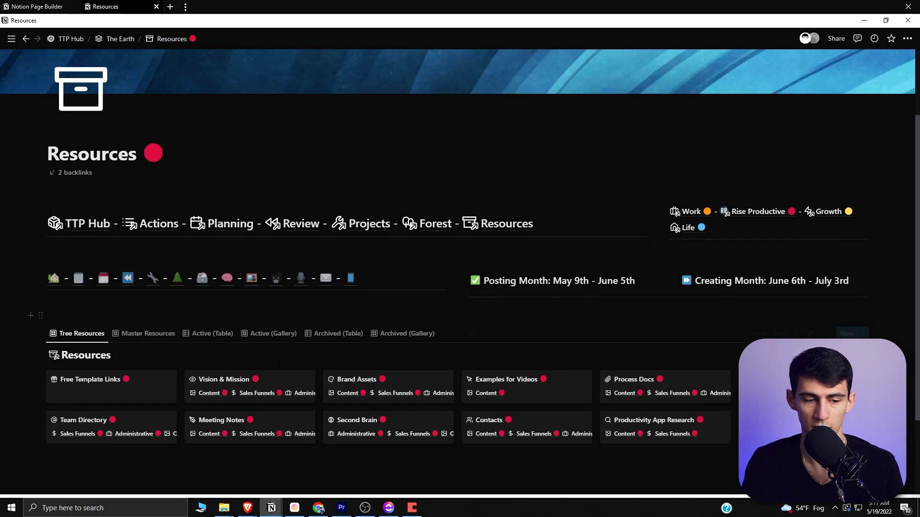
{"action": "scroll", "coordinate": [274, 358], "scroll_direction": "down", "scroll_amount": 1}
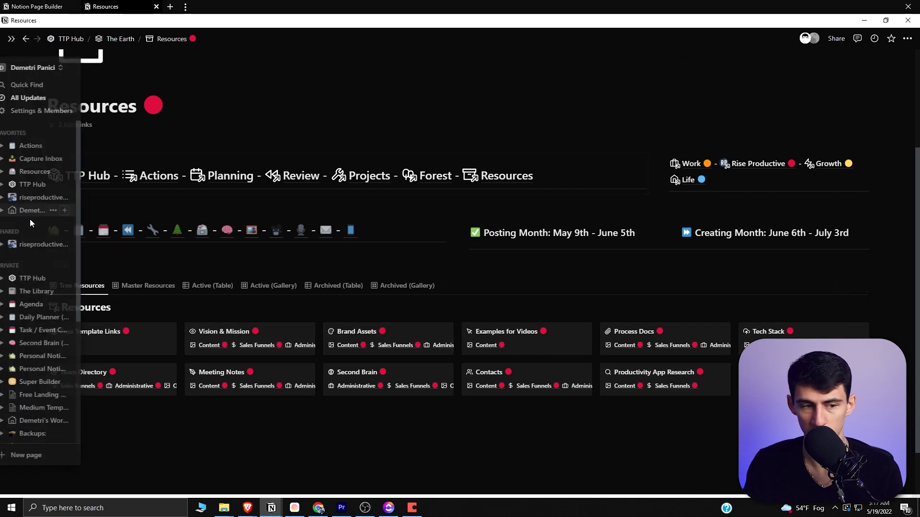
{"action": "left_click", "coordinate": [55, 234]}
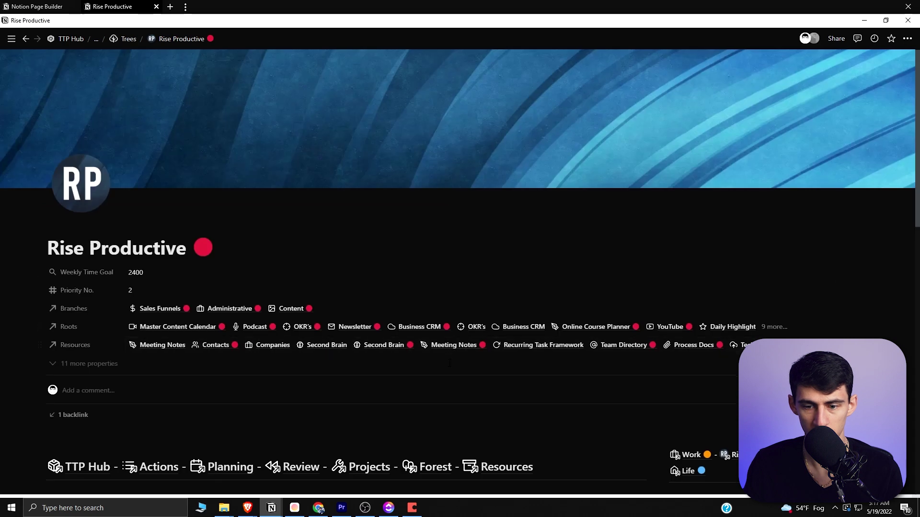
{"action": "scroll", "coordinate": [460, 288], "scroll_direction": "down", "scroll_amount": 8}
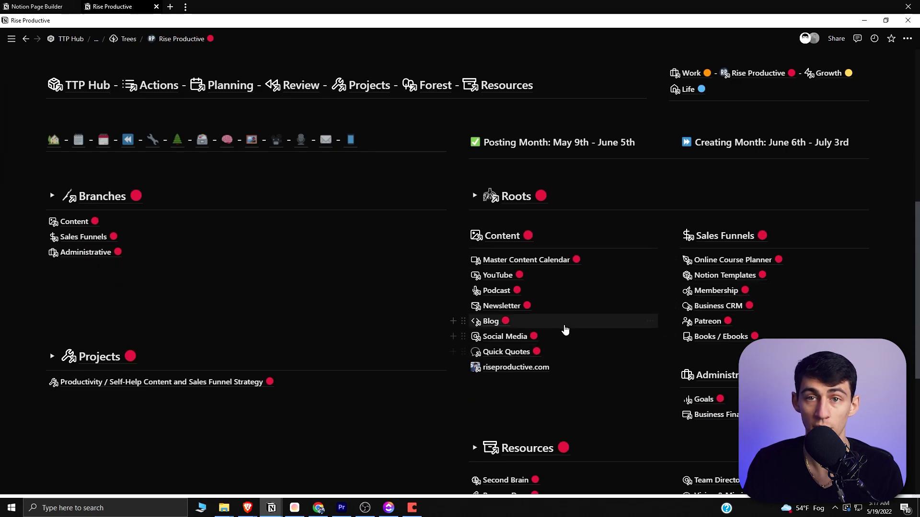
{"action": "scroll", "coordinate": [685, 321], "scroll_direction": "up", "scroll_amount": 5}
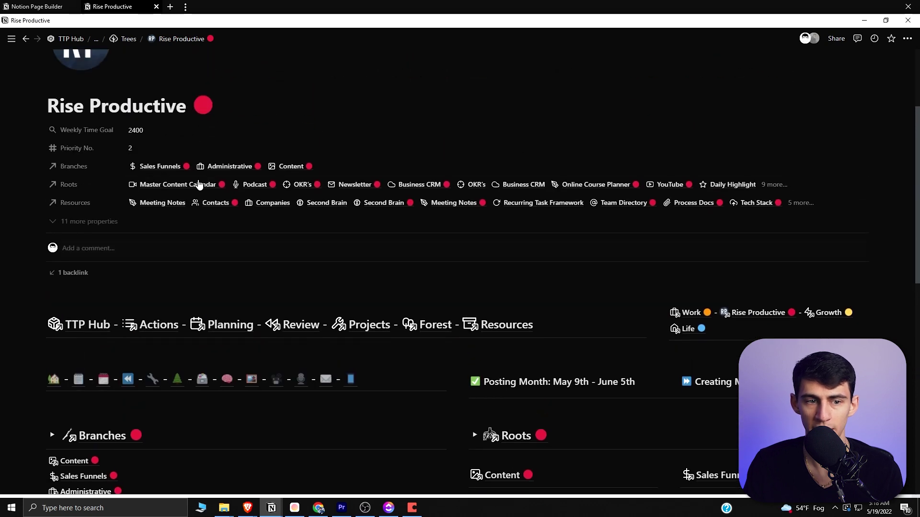
{"action": "scroll", "coordinate": [130, 230], "scroll_direction": "down", "scroll_amount": 4}
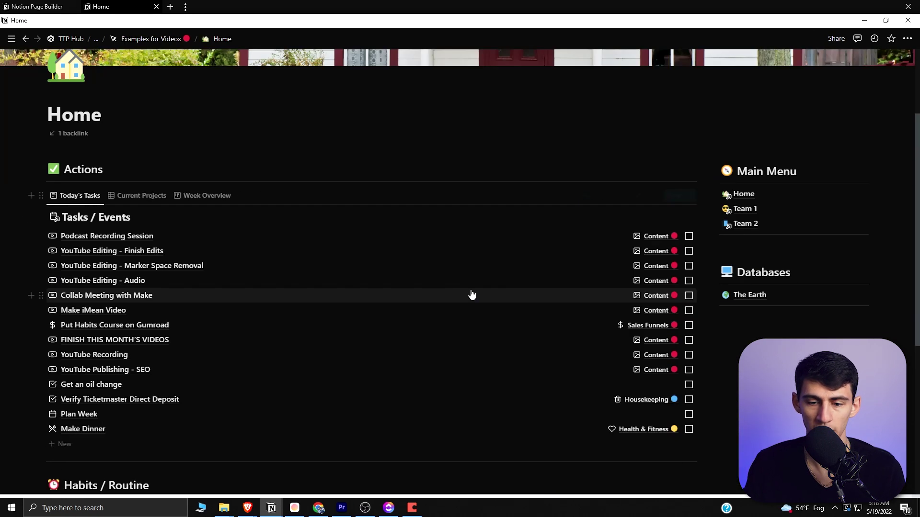
Step: Open the Team 1 page from the synced Main Menu block and return to Home
{"action": "scroll", "coordinate": [444, 276], "scroll_direction": "down", "scroll_amount": 1}
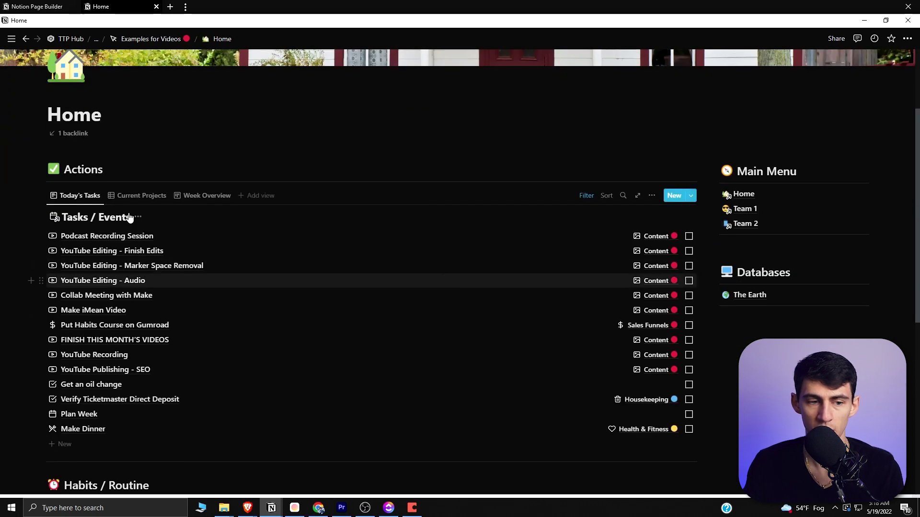
{"action": "scroll", "coordinate": [585, 304], "scroll_direction": "up", "scroll_amount": 3}
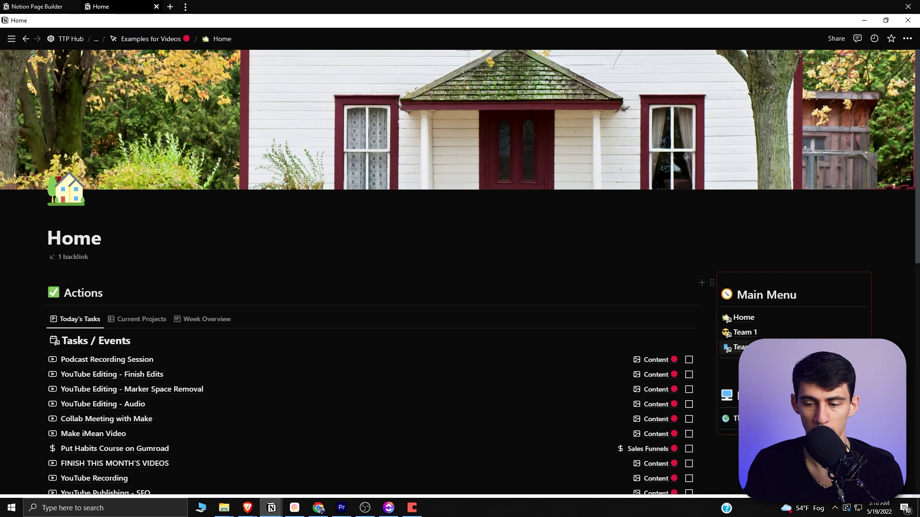
{"action": "scroll", "coordinate": [630, 381], "scroll_direction": "down", "scroll_amount": 6}
{"action": "scroll", "coordinate": [630, 381], "scroll_direction": "up", "scroll_amount": 3}
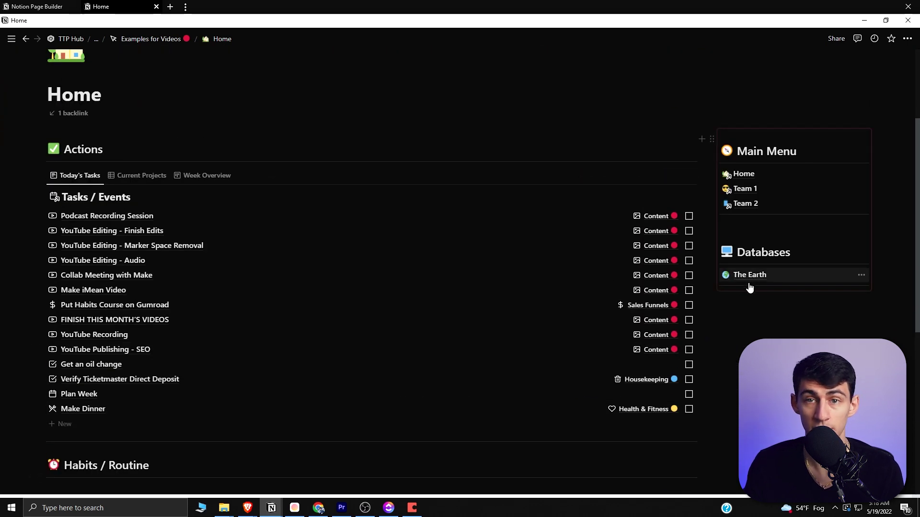
{"action": "scroll", "coordinate": [748, 290], "scroll_direction": "up", "scroll_amount": 1}
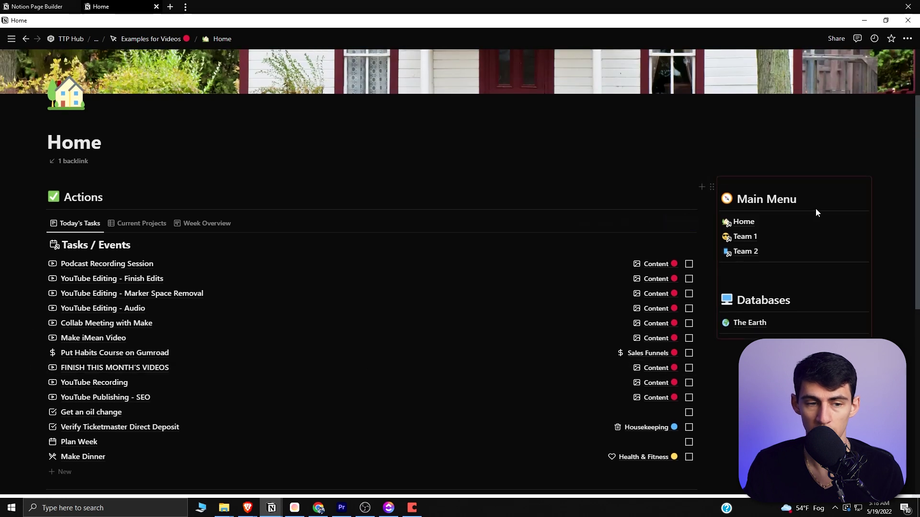
{"action": "left_click", "coordinate": [815, 211]}
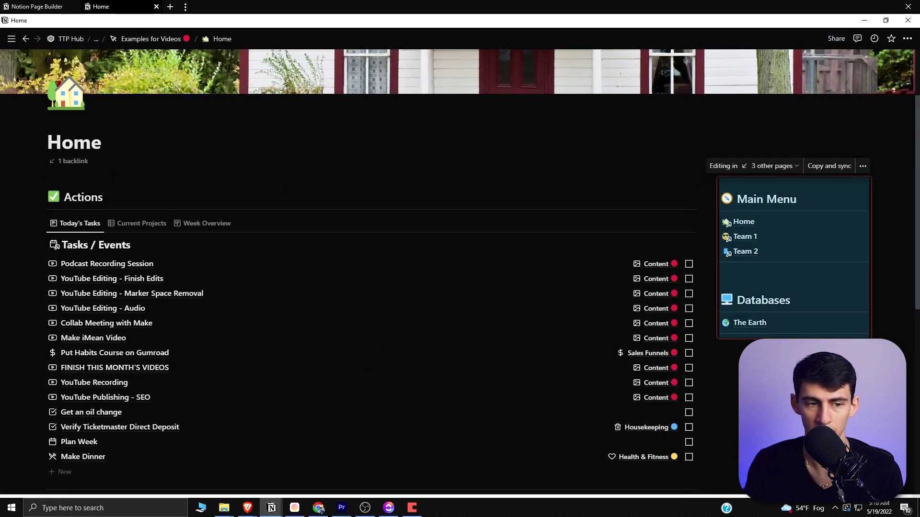
{"action": "left_click", "coordinate": [777, 239]}
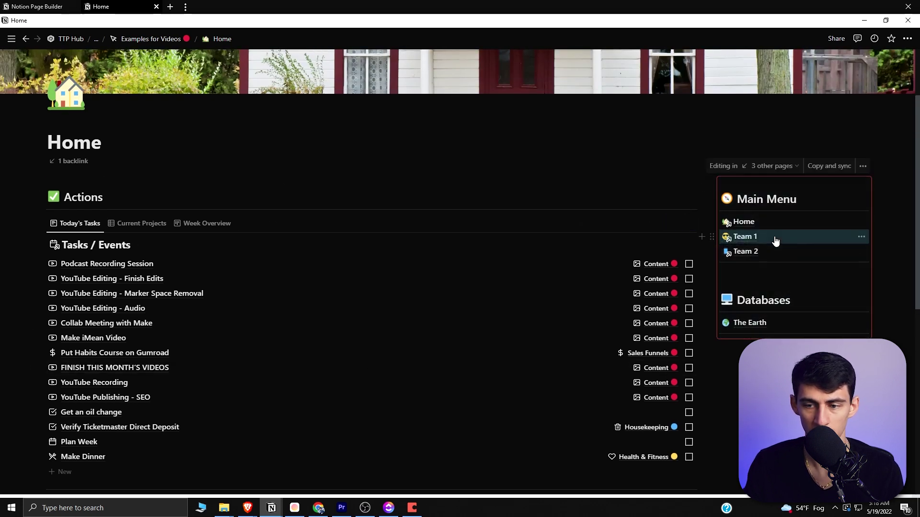
{"action": "left_click", "coordinate": [776, 240]}
{"action": "scroll", "coordinate": [449, 256], "scroll_direction": "down", "scroll_amount": 4}
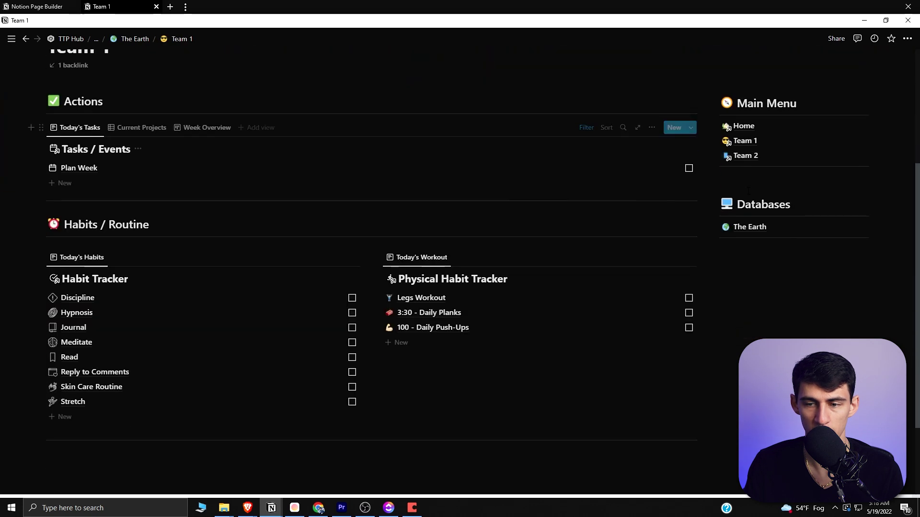
{"action": "left_click", "coordinate": [766, 127]}
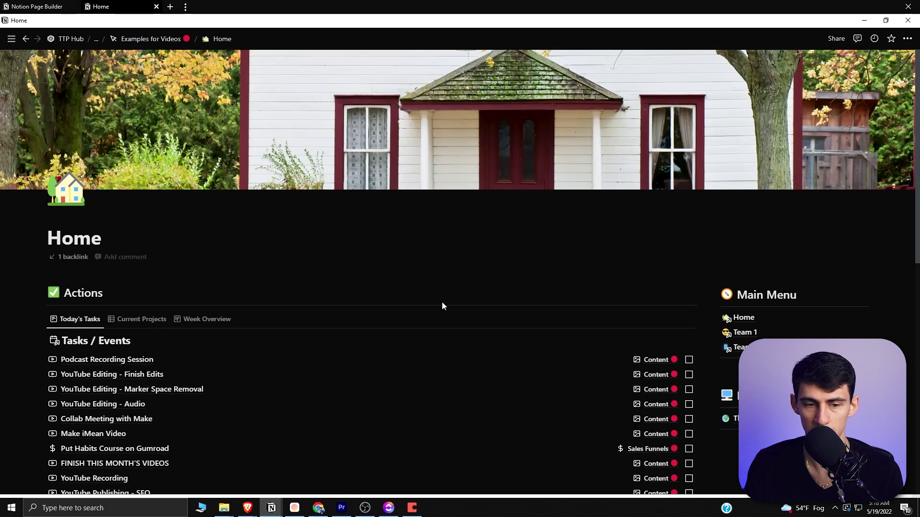
Step: Go to TTP Hub through the breadcrumb and open its Actions page
{"action": "scroll", "coordinate": [479, 309], "scroll_direction": "down", "scroll_amount": 9}
{"action": "left_click", "coordinate": [71, 38]}
{"action": "left_click", "coordinate": [163, 78]}
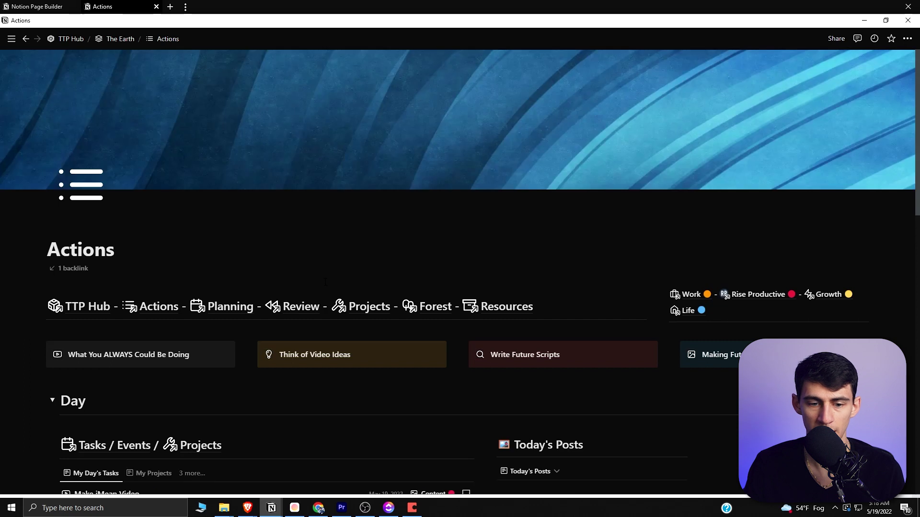
{"action": "scroll", "coordinate": [325, 282], "scroll_direction": "down", "scroll_amount": 12}
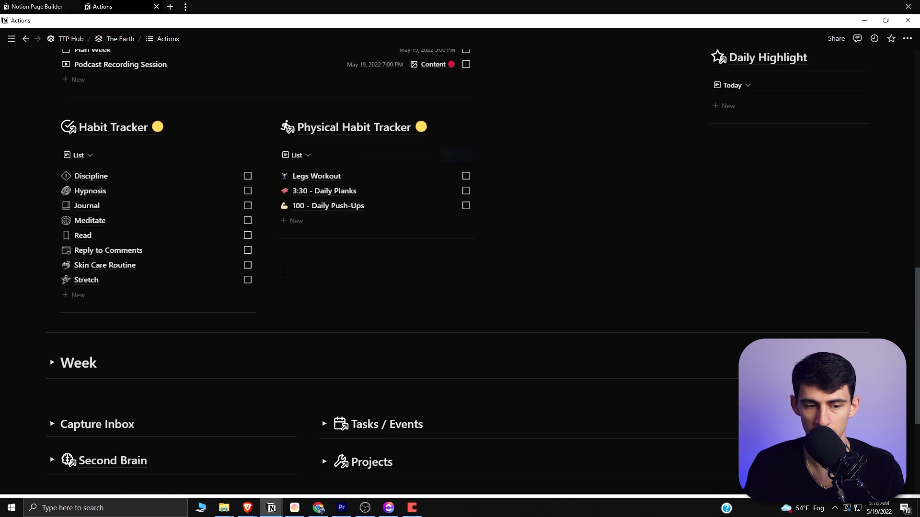
Step: Expand the Actions page's Week toggle to show the weekly task board and Google Calendar embed
{"action": "scroll", "coordinate": [116, 231], "scroll_direction": "down", "scroll_amount": 4}
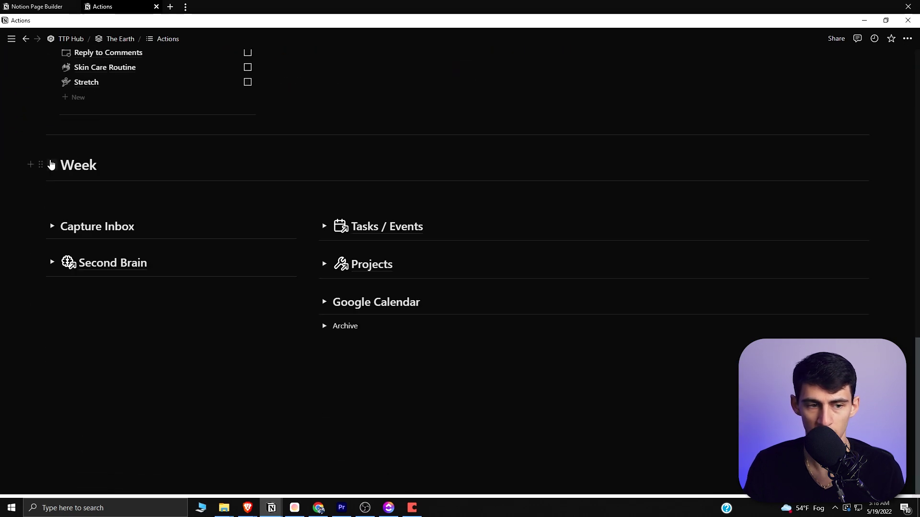
{"action": "left_click", "coordinate": [52, 164]}
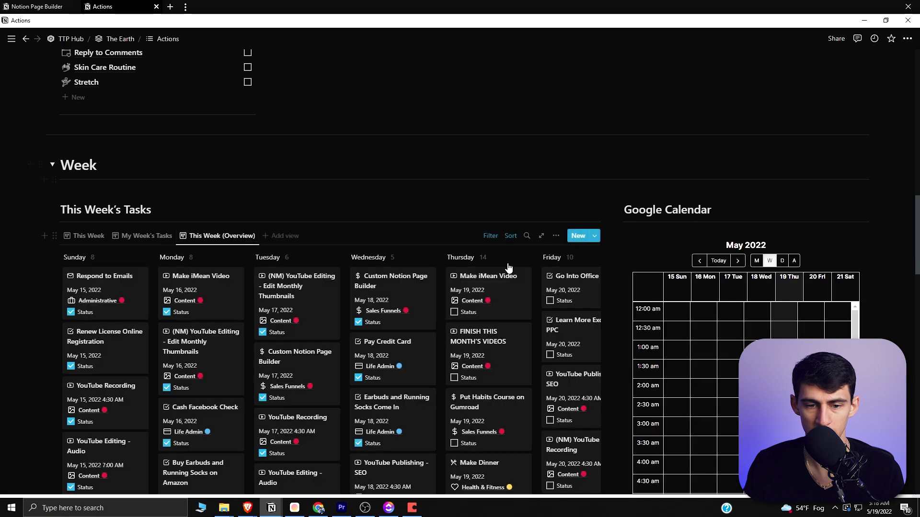
{"action": "scroll", "coordinate": [507, 277], "scroll_direction": "down", "scroll_amount": 2}
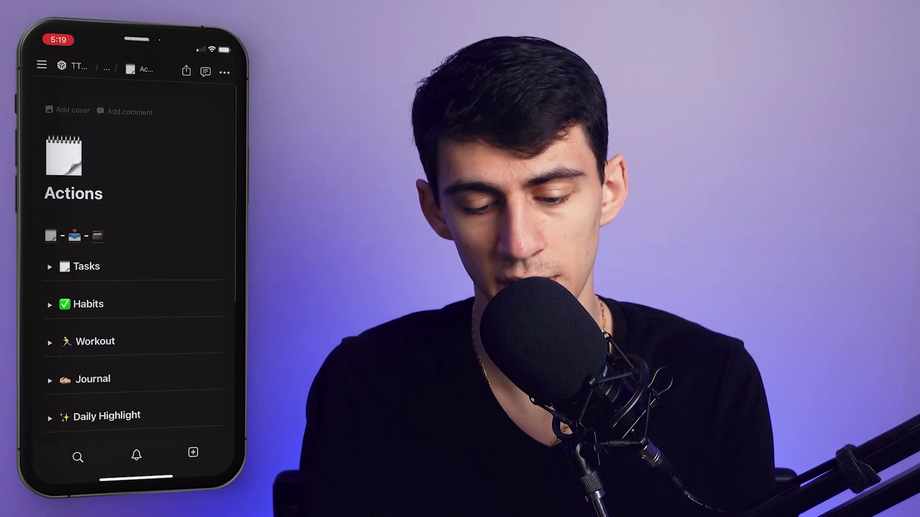
Step: On the phone, open the Capture Inbox page via the emoji-row inbox link, then reveal the Resources link
{"action": "scroll", "coordinate": [135, 263], "scroll_direction": "down", "scroll_amount": 1}
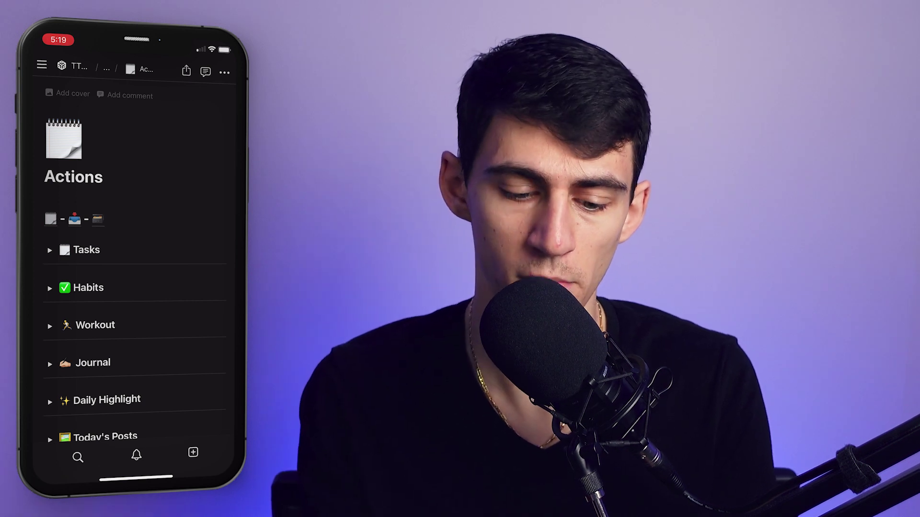
{"action": "left_click", "coordinate": [75, 219]}
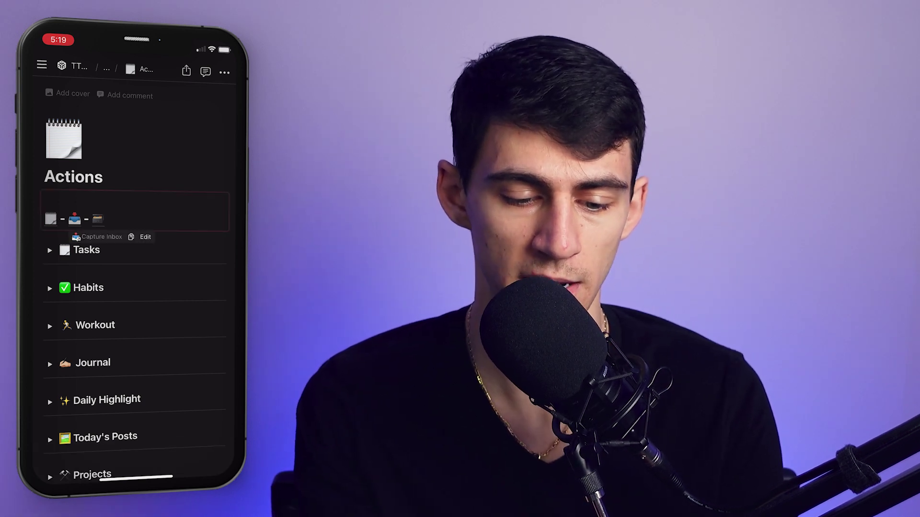
{"action": "left_click", "coordinate": [101, 237]}
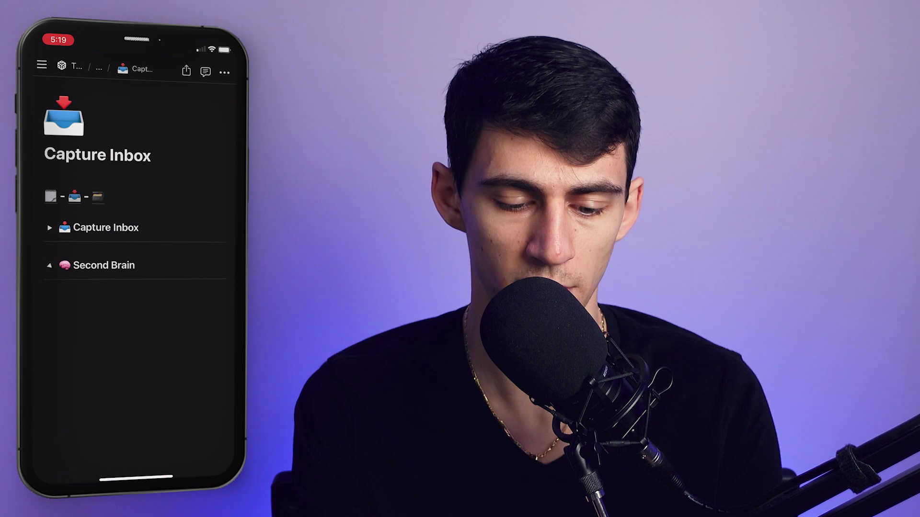
{"action": "left_click", "coordinate": [97, 196]}
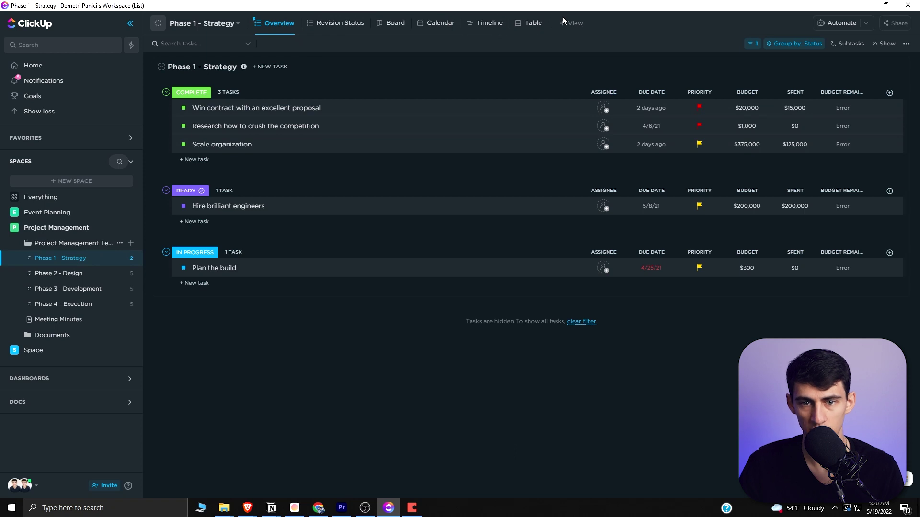
Step: Attempt to add a Whiteboard view to the Phase 1 - Strategy list
{"action": "left_click", "coordinate": [575, 24]}
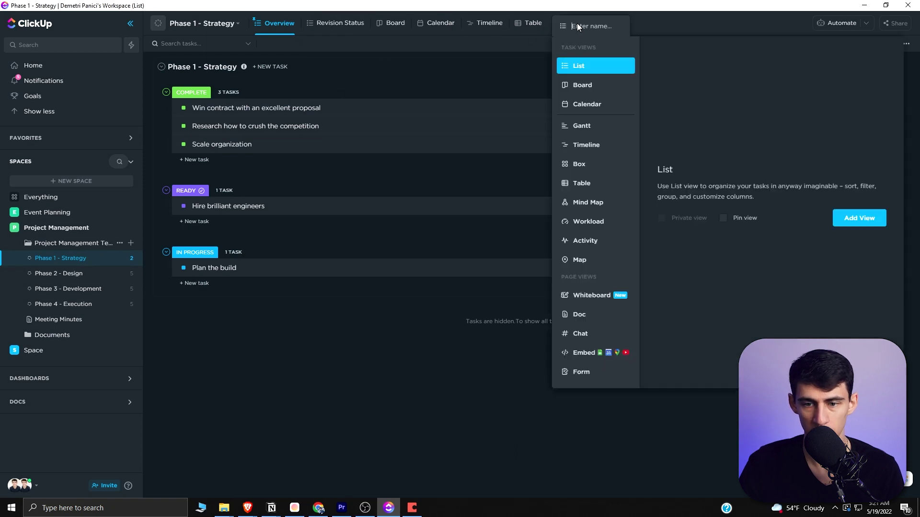
{"action": "left_click", "coordinate": [600, 295]}
{"action": "left_click", "coordinate": [877, 212]}
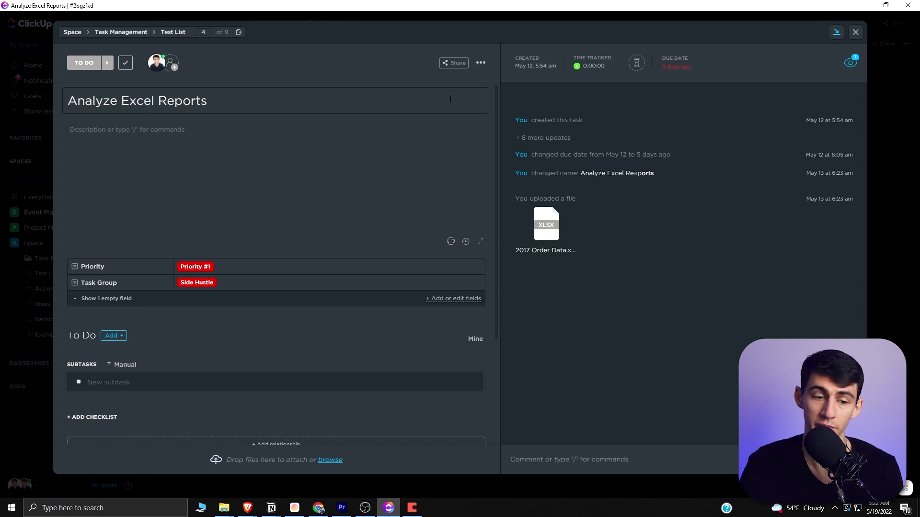
Step: Preview the task's 2017 Order Data.xlsx attachment, then close the spreadsheet preview
{"action": "scroll", "coordinate": [353, 150], "scroll_direction": "down", "scroll_amount": 3}
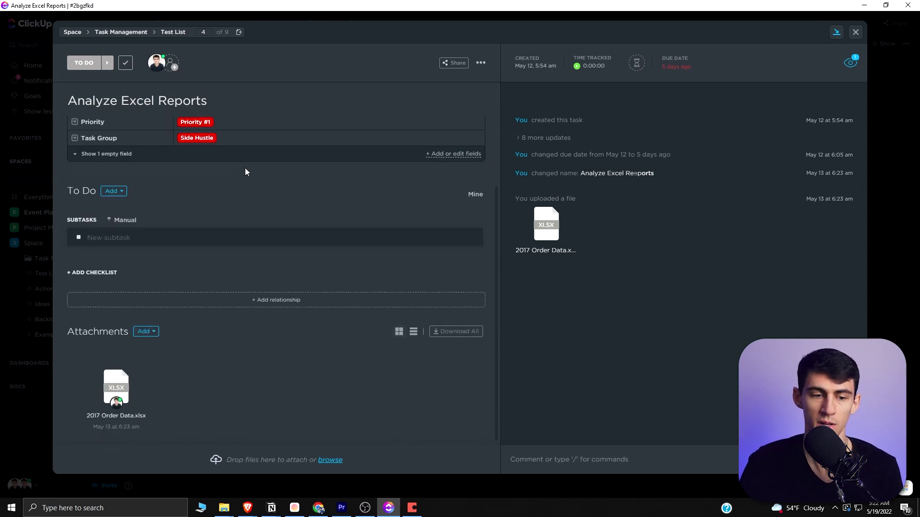
{"action": "left_click", "coordinate": [118, 372]}
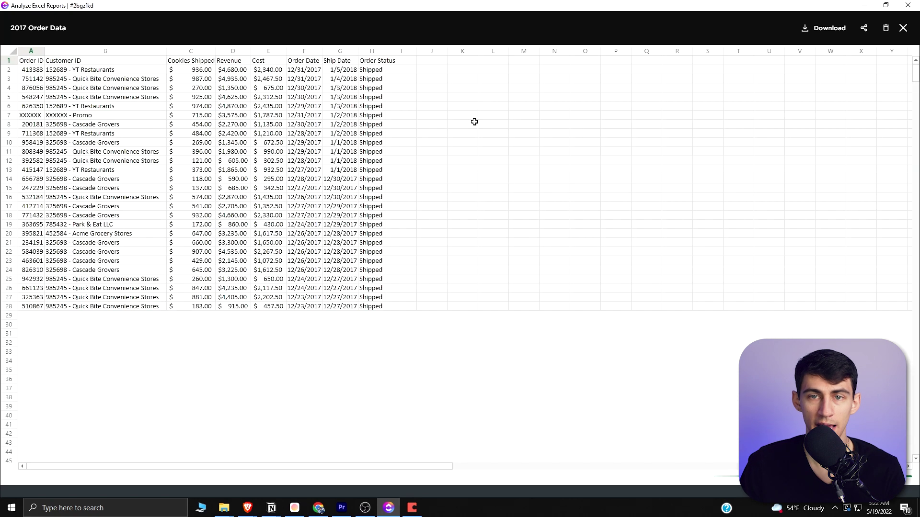
{"action": "left_click", "coordinate": [903, 28]}
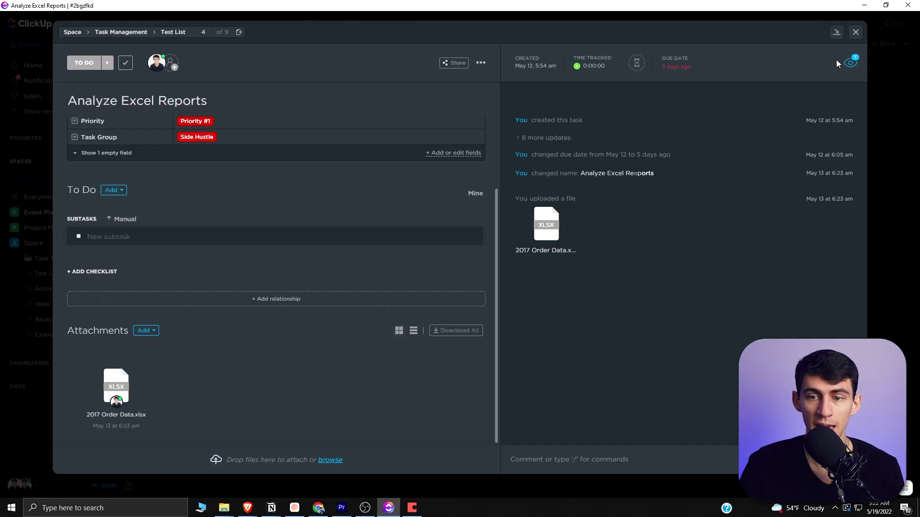
Step: Close the Analyze Excel Reports task and search results, and return to the workspace Home page
{"action": "left_click", "coordinate": [854, 33]}
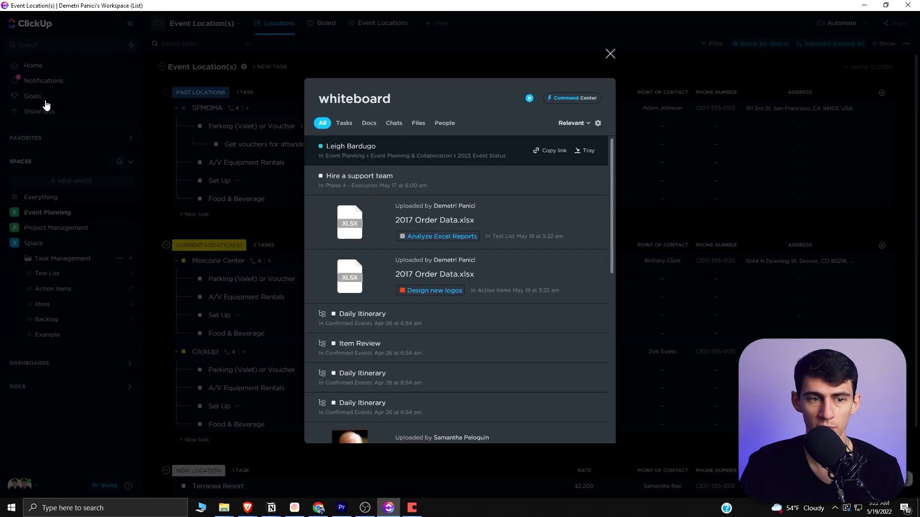
{"action": "left_click", "coordinate": [610, 54]}
{"action": "left_click", "coordinate": [104, 68]}
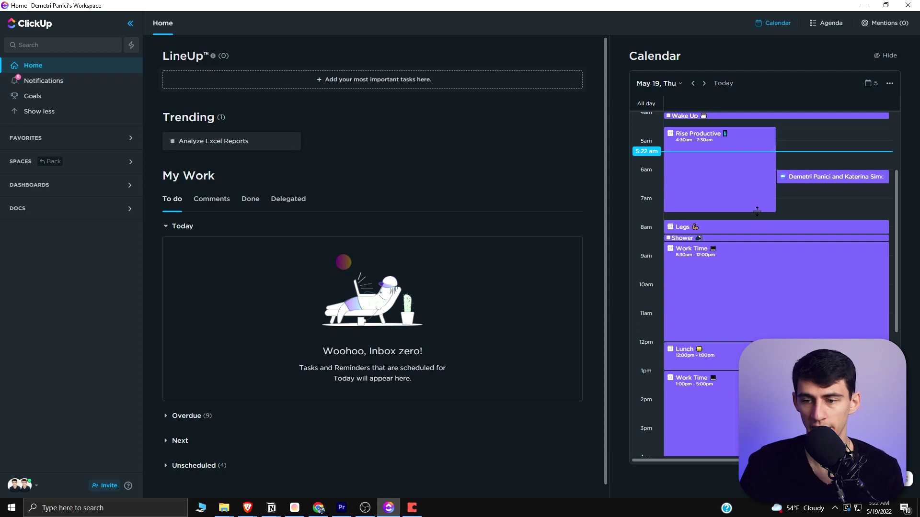
Step: Check the 6am meeting and RP Weekly Sync events, and turn on the Calendly calendar
{"action": "left_click", "coordinate": [790, 179]}
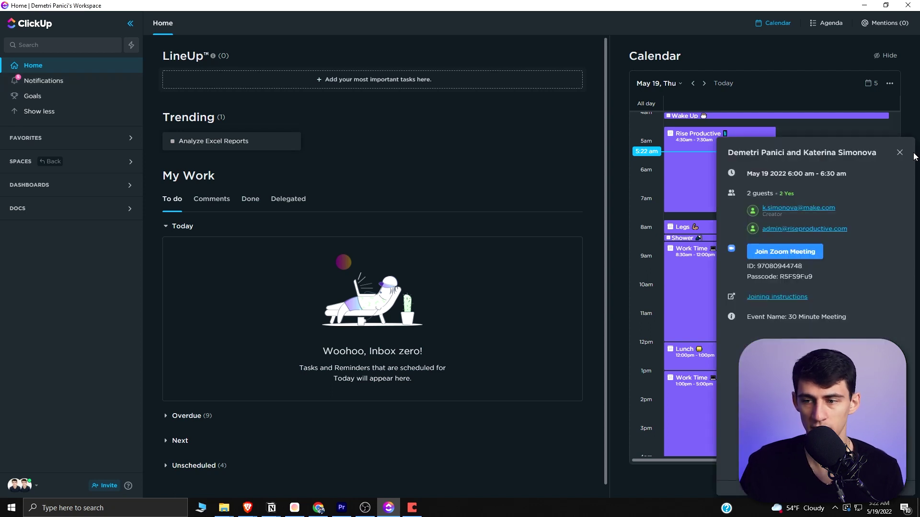
{"action": "left_click", "coordinate": [900, 152]}
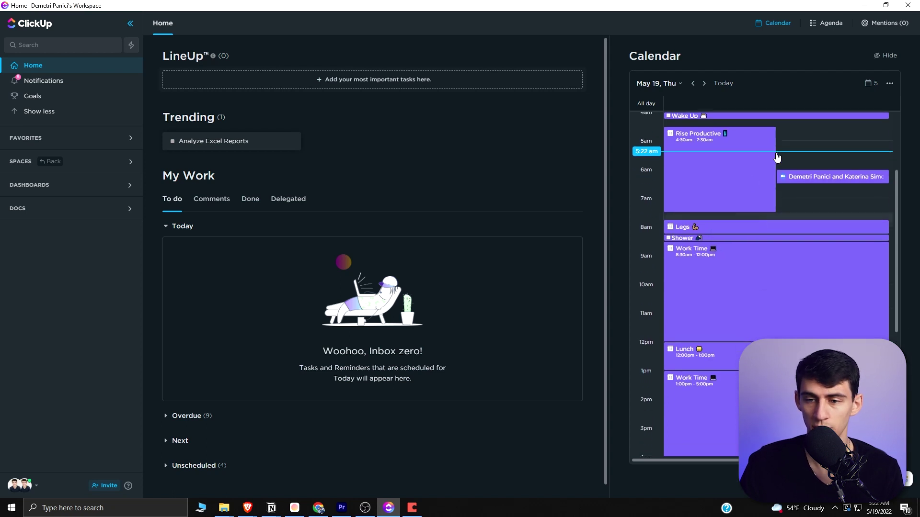
{"action": "scroll", "coordinate": [777, 152], "scroll_direction": "down", "scroll_amount": 3}
{"action": "left_click", "coordinate": [871, 83]}
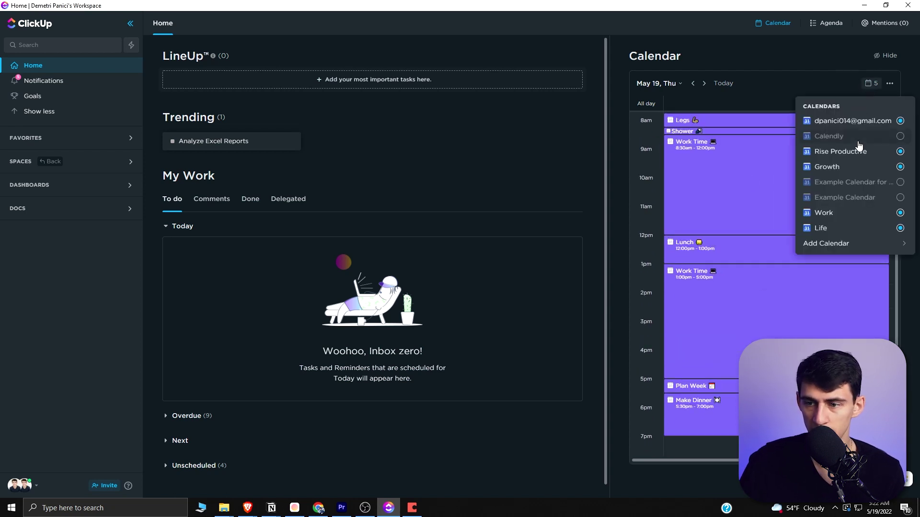
{"action": "left_click", "coordinate": [900, 137]}
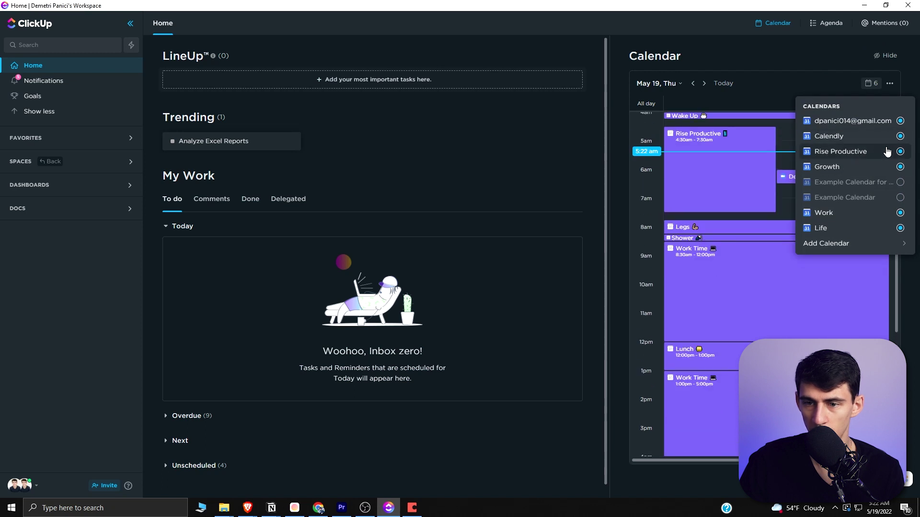
{"action": "left_click", "coordinate": [784, 197]}
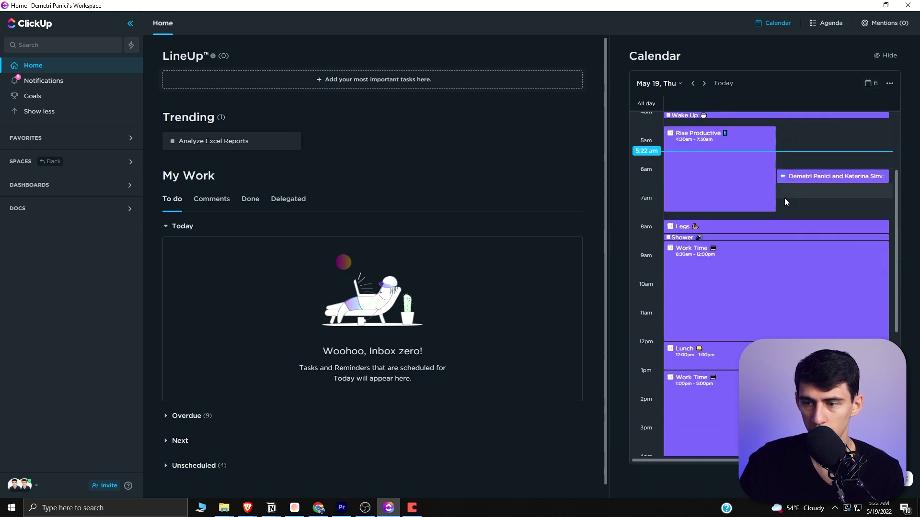
{"action": "scroll", "coordinate": [766, 269], "scroll_direction": "down", "scroll_amount": 7}
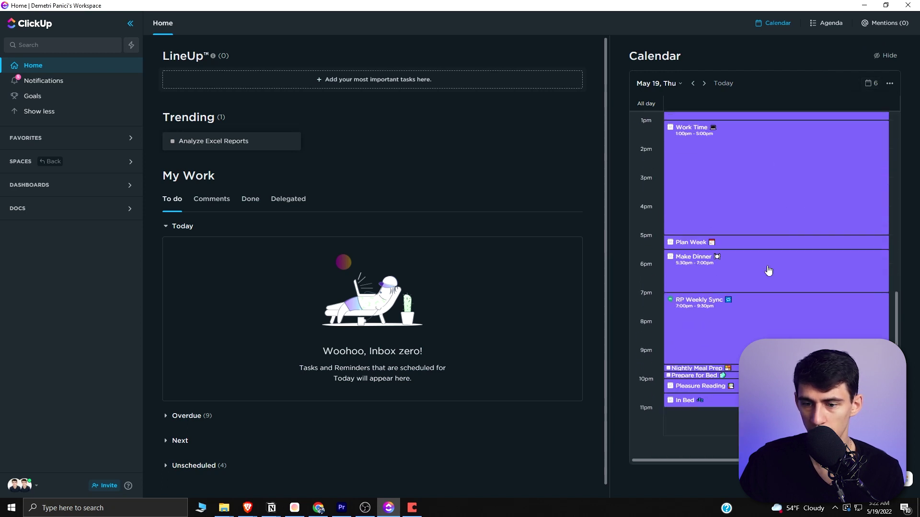
{"action": "left_click", "coordinate": [743, 323]}
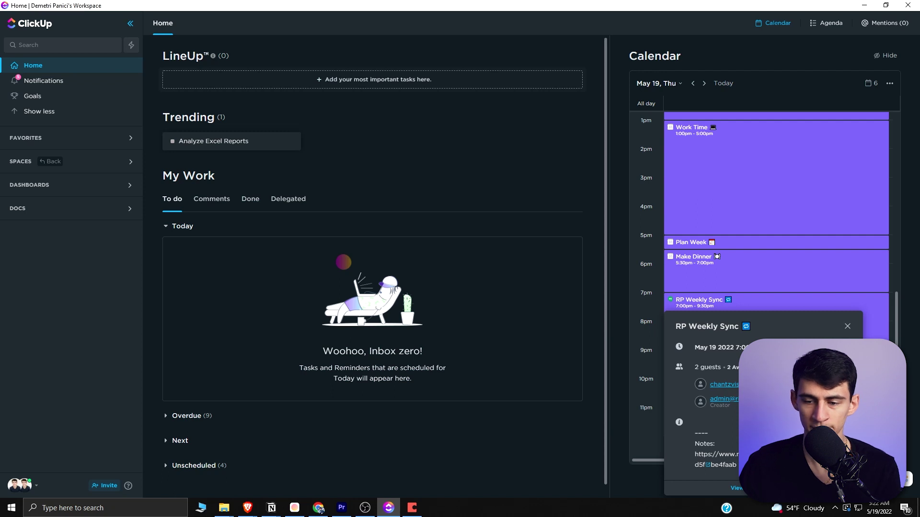
{"action": "key", "text": "Escape"}
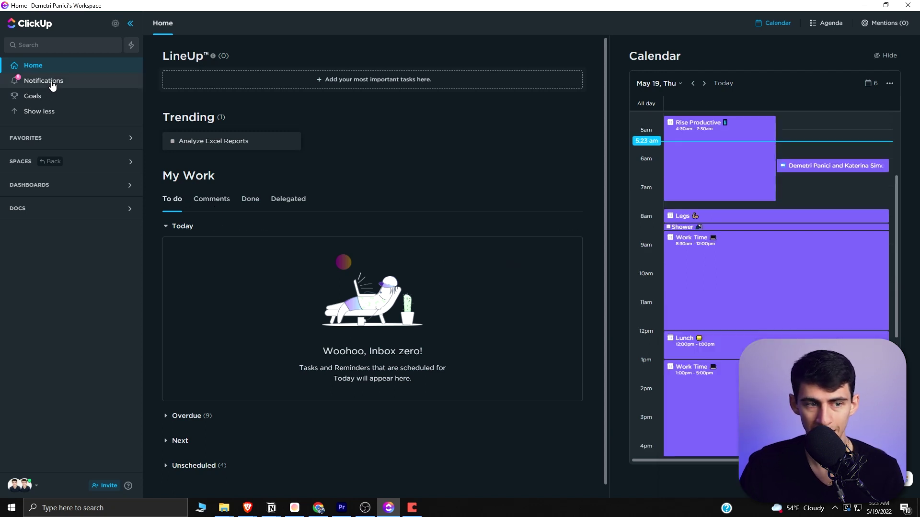
Step: Expand Favorites and Spaces in the sidebar and open the Task Management folder
{"action": "left_click", "coordinate": [67, 147]}
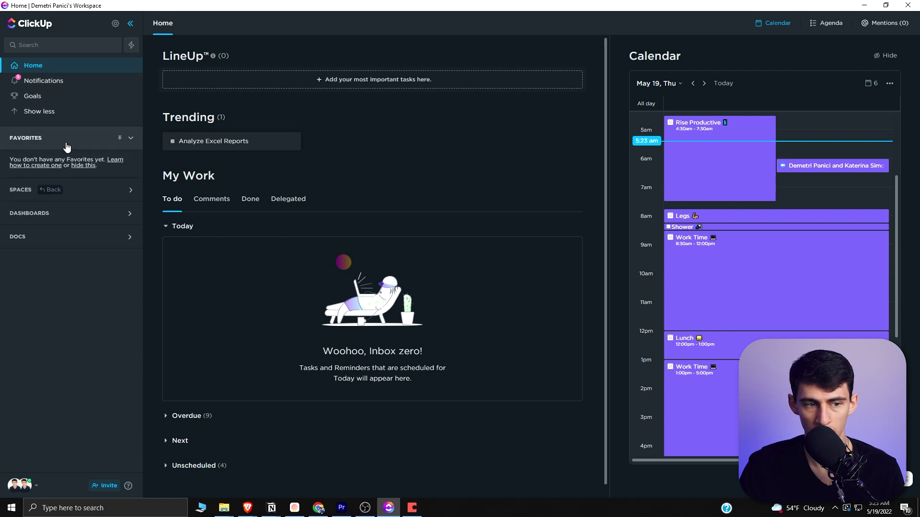
{"action": "left_click", "coordinate": [74, 192]}
{"action": "left_click", "coordinate": [50, 261]}
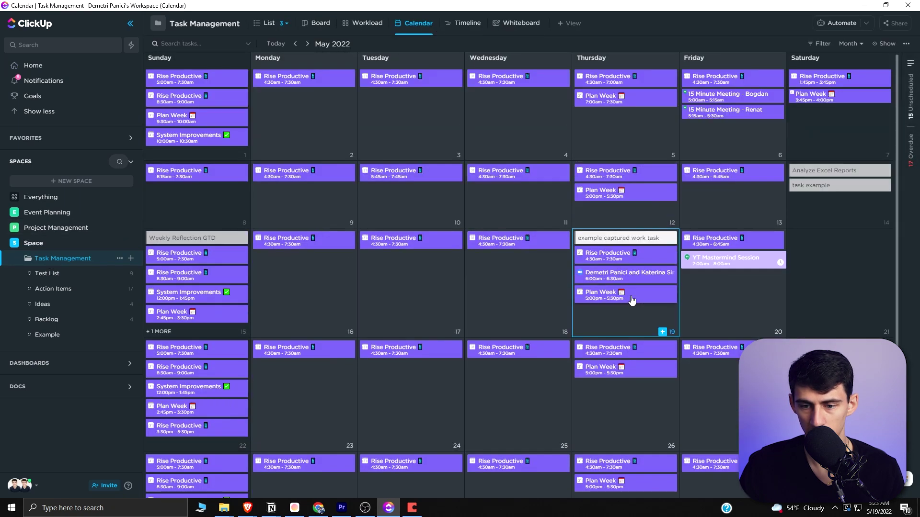
Step: Make the example captured work task repeat on a custom weekly schedule on Thursday
{"action": "right_click", "coordinate": [626, 240]}
{"action": "left_click", "coordinate": [599, 237]}
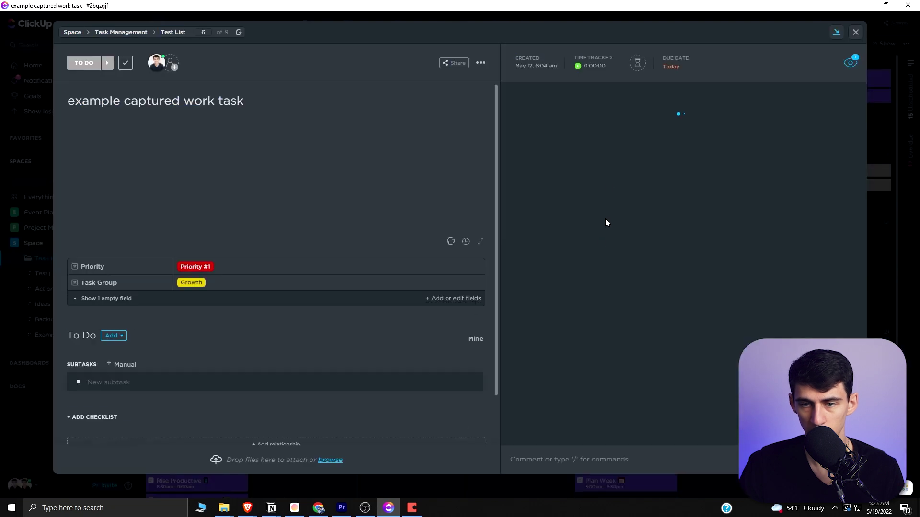
{"action": "left_click", "coordinate": [671, 67]}
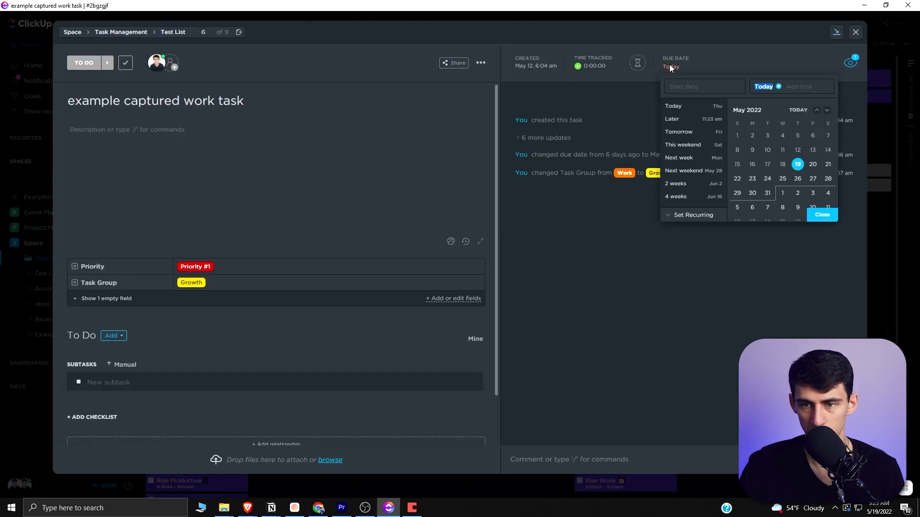
{"action": "left_click", "coordinate": [683, 211]}
{"action": "left_click", "coordinate": [688, 125]}
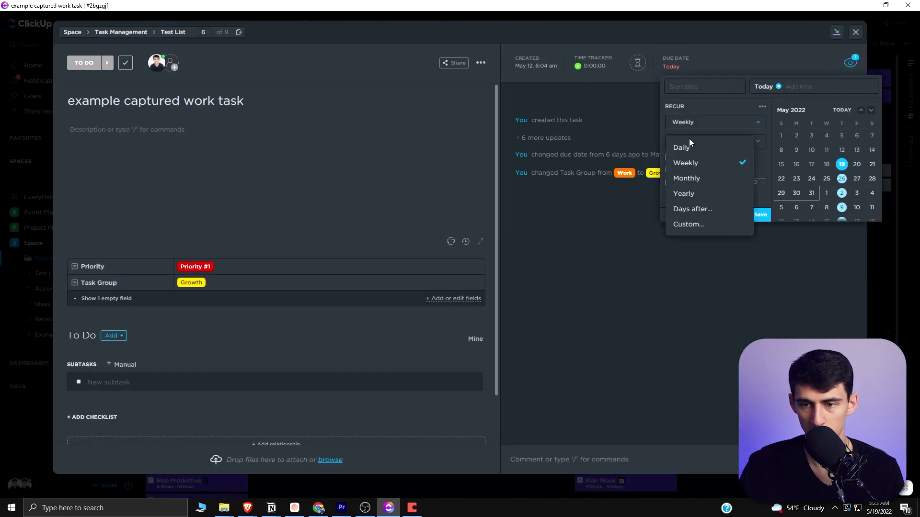
{"action": "left_click", "coordinate": [697, 225]}
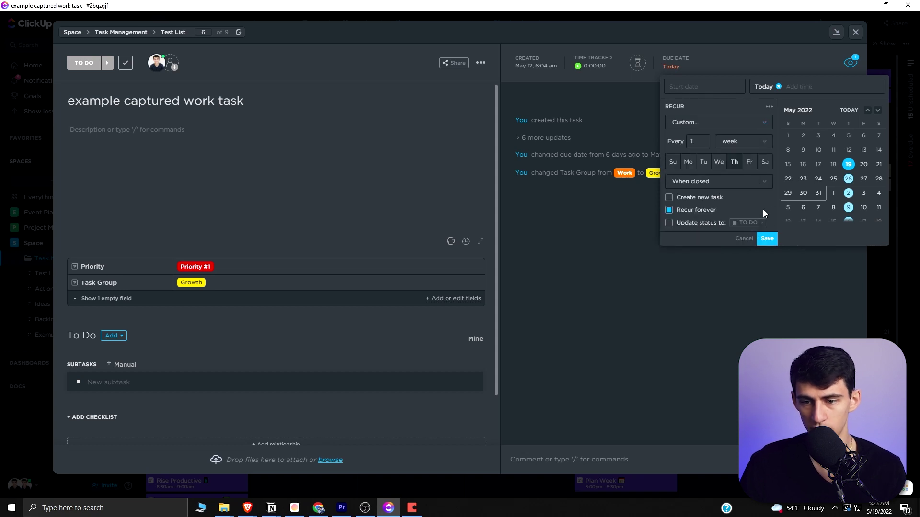
{"action": "left_click", "coordinate": [767, 239]}
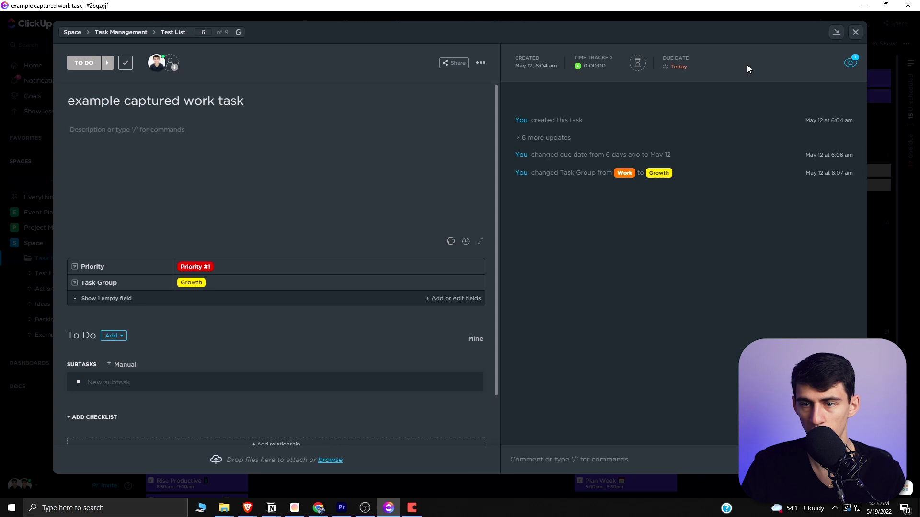
{"action": "left_click", "coordinate": [855, 32]}
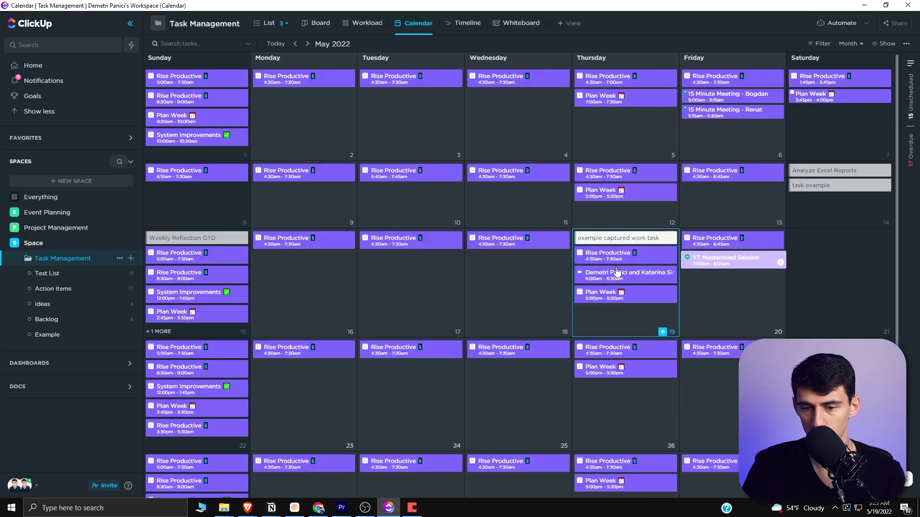
Step: Change the task's repeat trigger to On schedule instead of when closed
{"action": "left_click", "coordinate": [646, 238]}
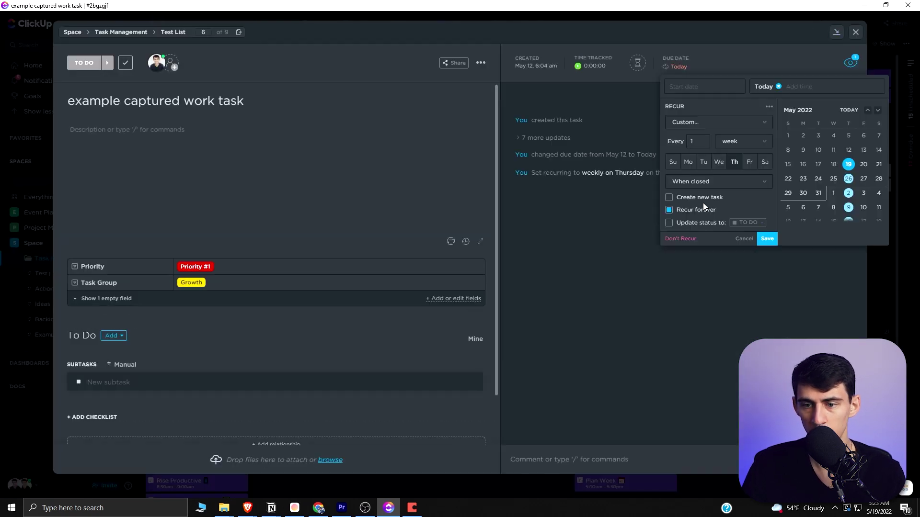
{"action": "left_click", "coordinate": [697, 181]}
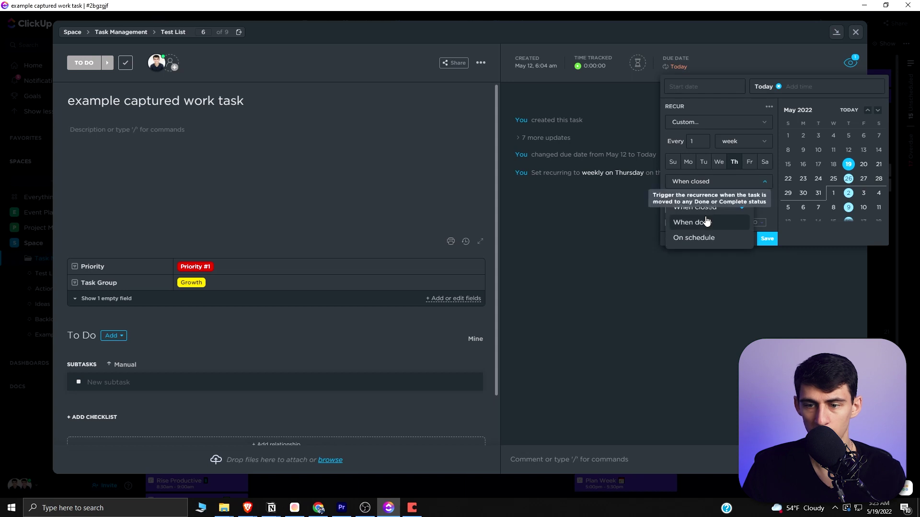
{"action": "left_click", "coordinate": [707, 239]}
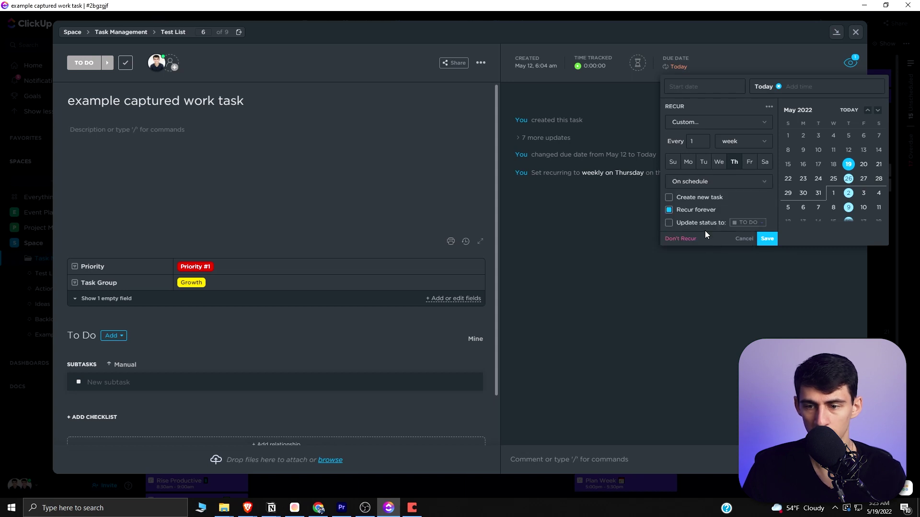
{"action": "left_click", "coordinate": [767, 239]}
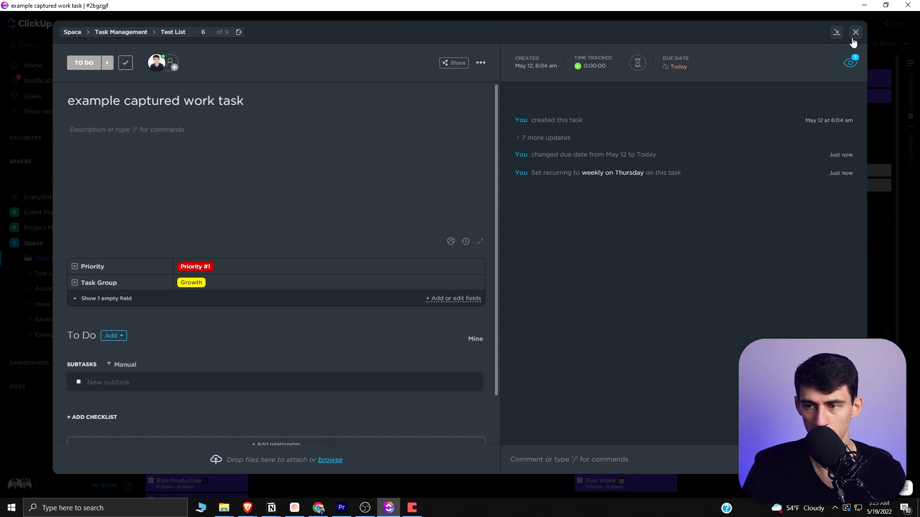
{"action": "key", "text": "Escape"}
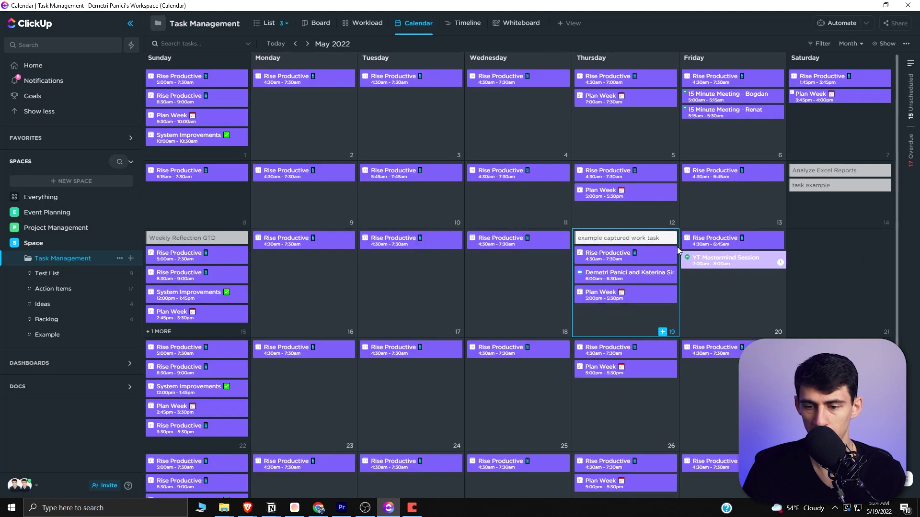
{"action": "left_click", "coordinate": [629, 237]}
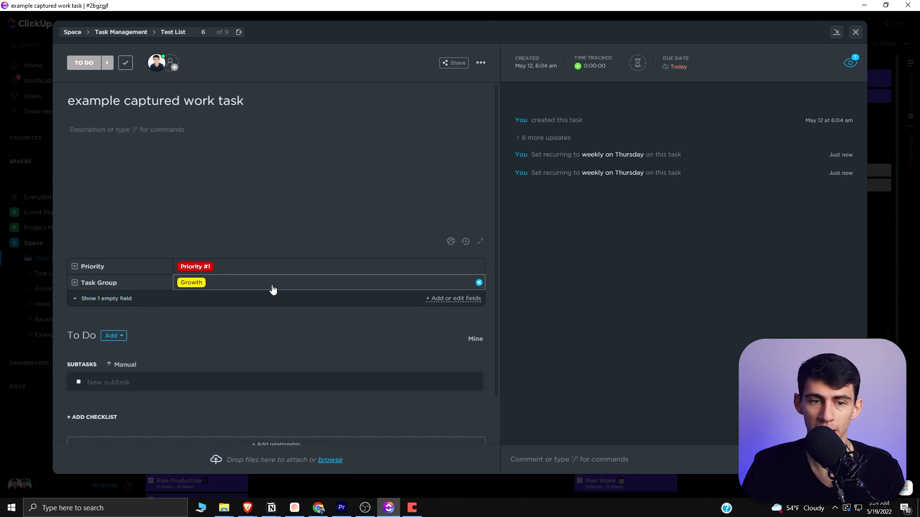
{"action": "scroll", "coordinate": [338, 283], "scroll_direction": "down", "scroll_amount": 1}
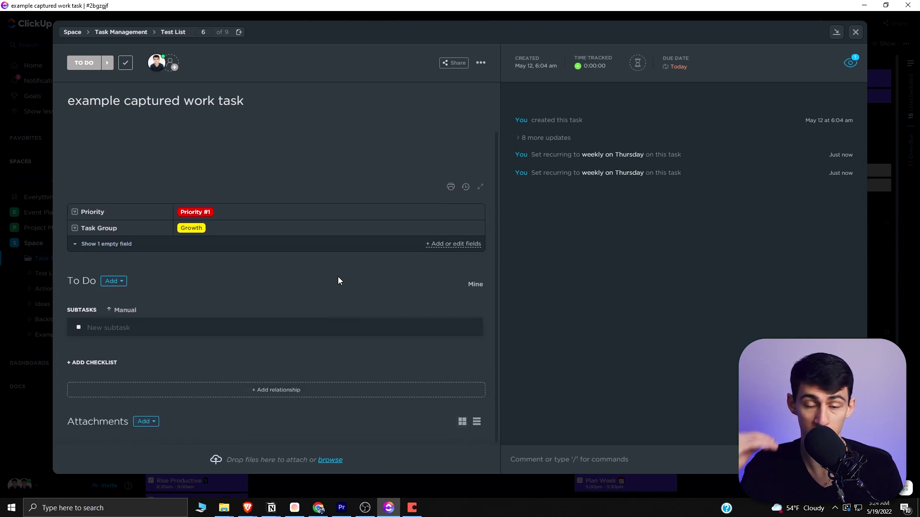
Step: Add Example Document as a doc relationship on the example captured work task
{"action": "left_click", "coordinate": [271, 391]}
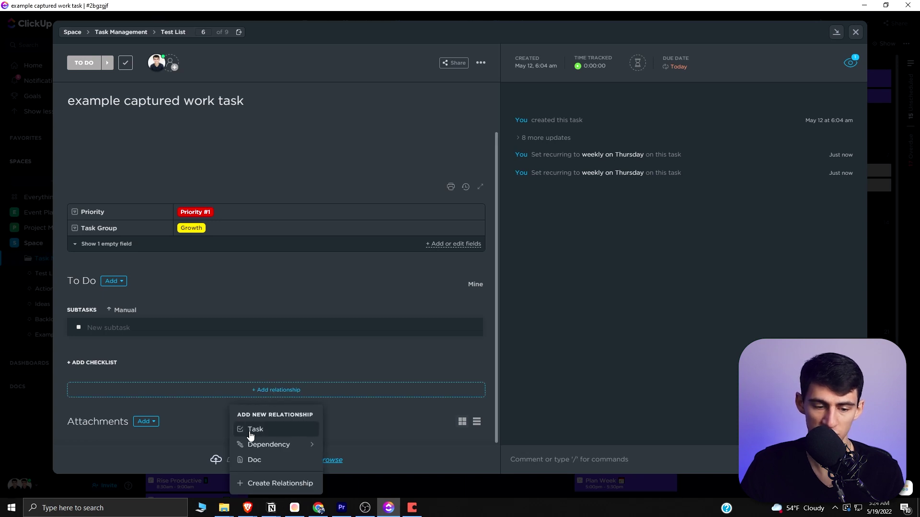
{"action": "left_click", "coordinate": [257, 460]}
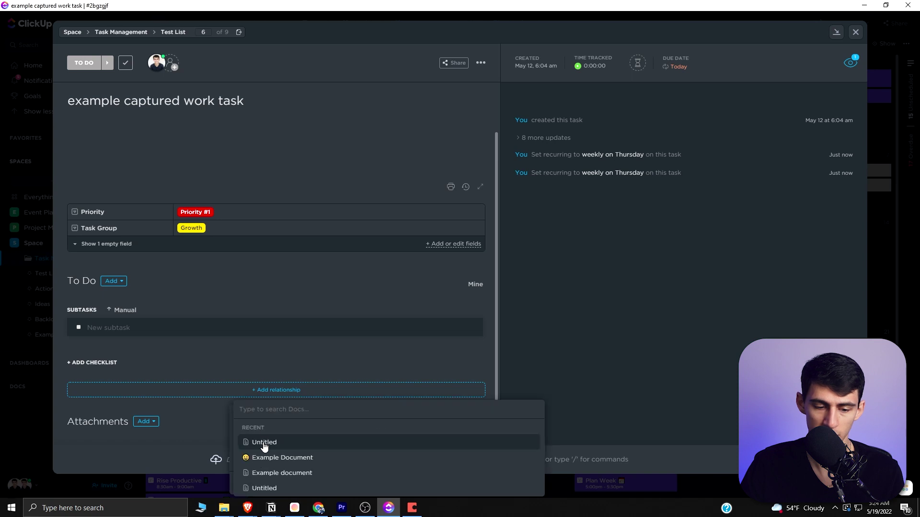
{"action": "left_click", "coordinate": [264, 458]}
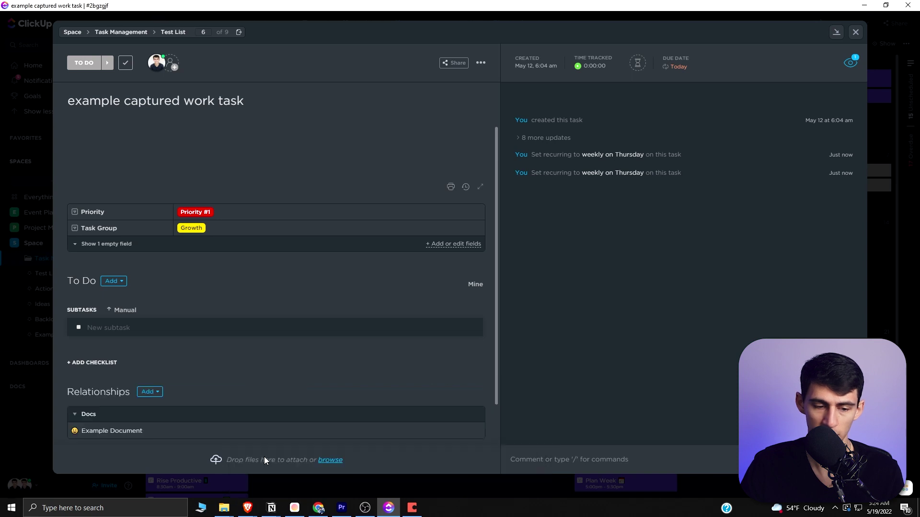
Step: Open Example Document, view its Relationships, and return to the linked task
{"action": "left_click", "coordinate": [134, 433]}
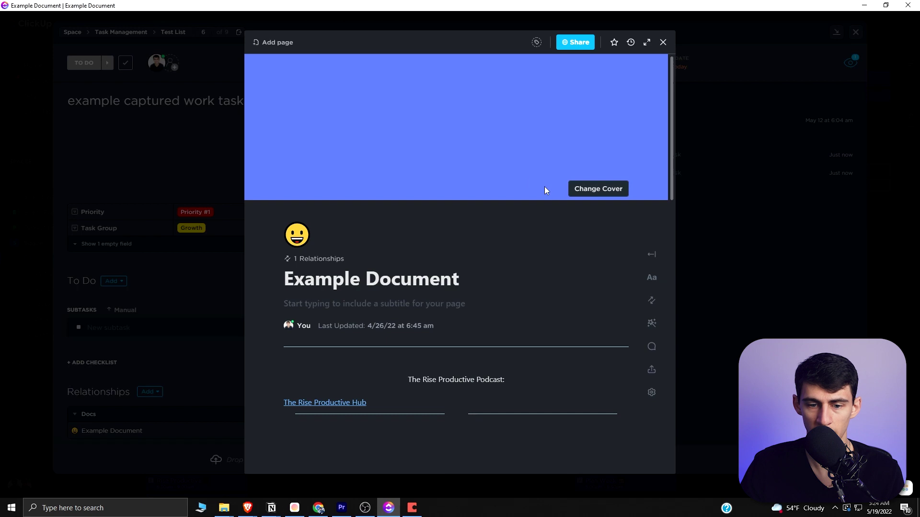
{"action": "scroll", "coordinate": [544, 190], "scroll_direction": "down", "scroll_amount": 10}
{"action": "scroll", "coordinate": [516, 226], "scroll_direction": "up", "scroll_amount": 6}
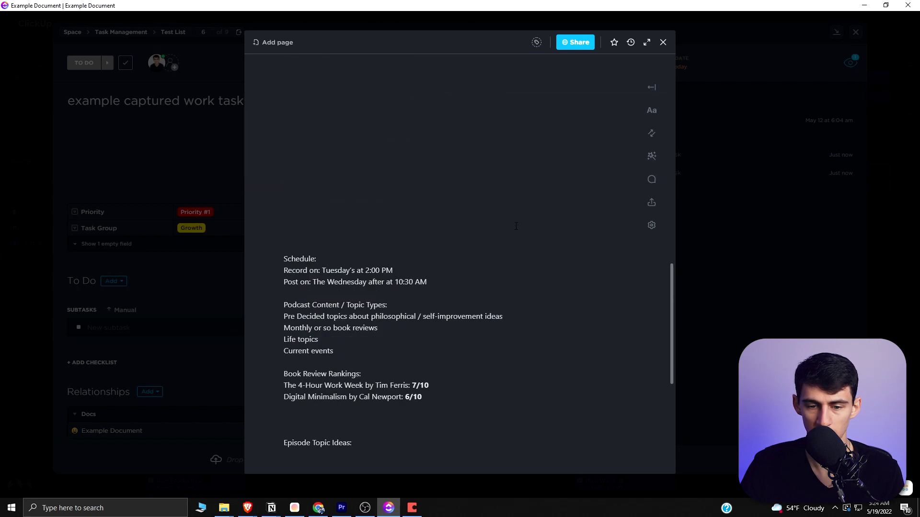
{"action": "scroll", "coordinate": [516, 226], "scroll_direction": "up", "scroll_amount": 5}
{"action": "left_click", "coordinate": [319, 258]}
{"action": "left_click", "coordinate": [320, 318]}
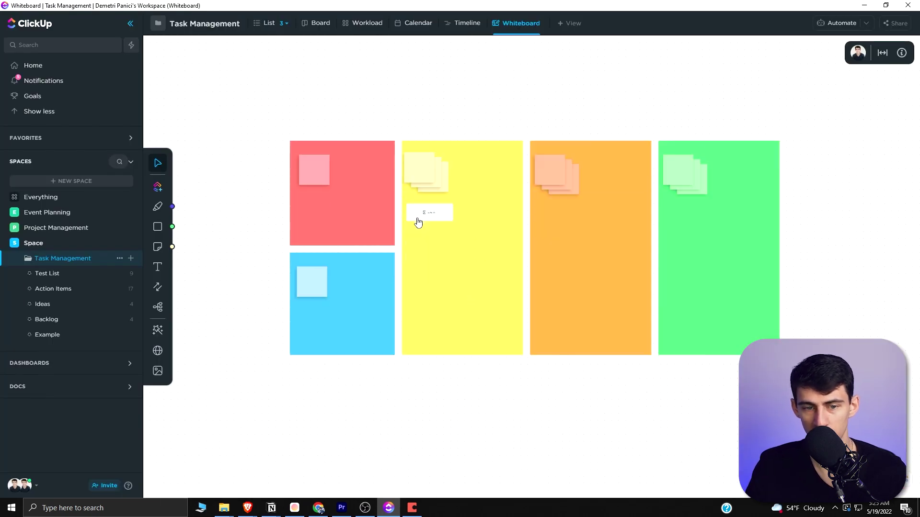
Step: Inspect the Weekly Reflection GTD card in the Collect Ideas frame, then open Coda's Untitled doc
{"action": "scroll", "coordinate": [418, 221], "scroll_direction": "up", "scroll_amount": 2}
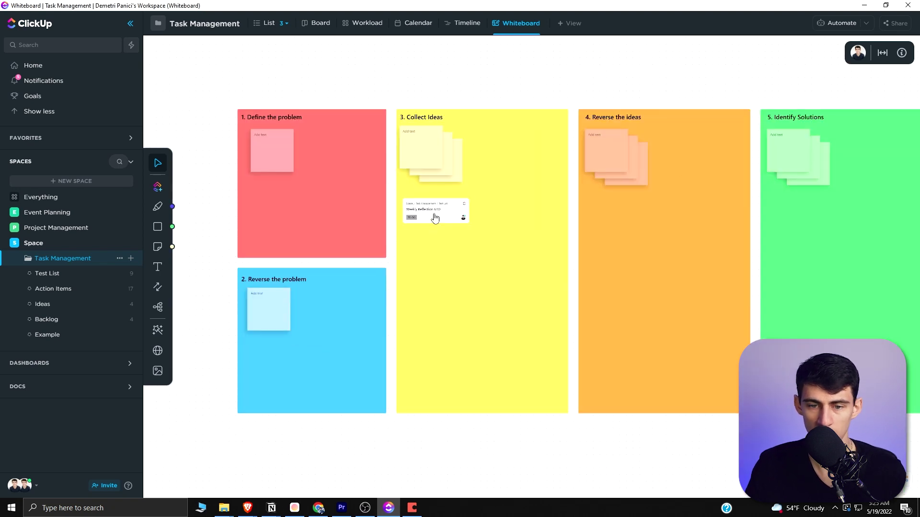
{"action": "left_click", "coordinate": [434, 218]}
{"action": "left_click", "coordinate": [448, 240]}
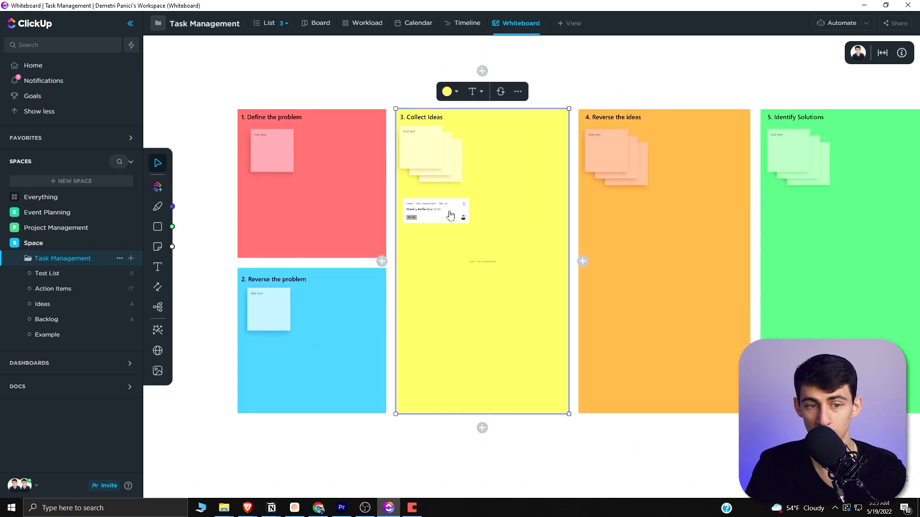
{"action": "left_click", "coordinate": [421, 224]}
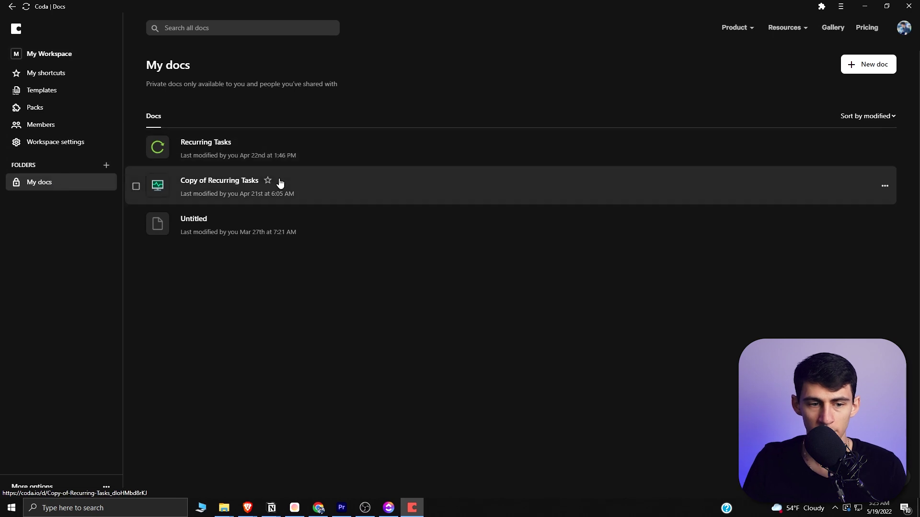
{"action": "left_click", "coordinate": [251, 224]}
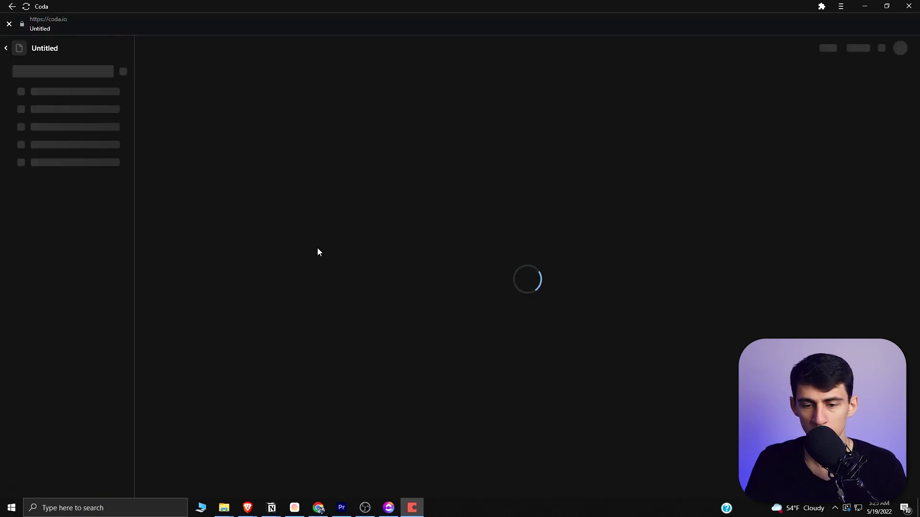
Step: Add a test line 'dfasfjda;flj', try a /tog toggle command, then clear the leftover command text
{"action": "key", "text": "Return"}
{"action": "type", "text": "d"}
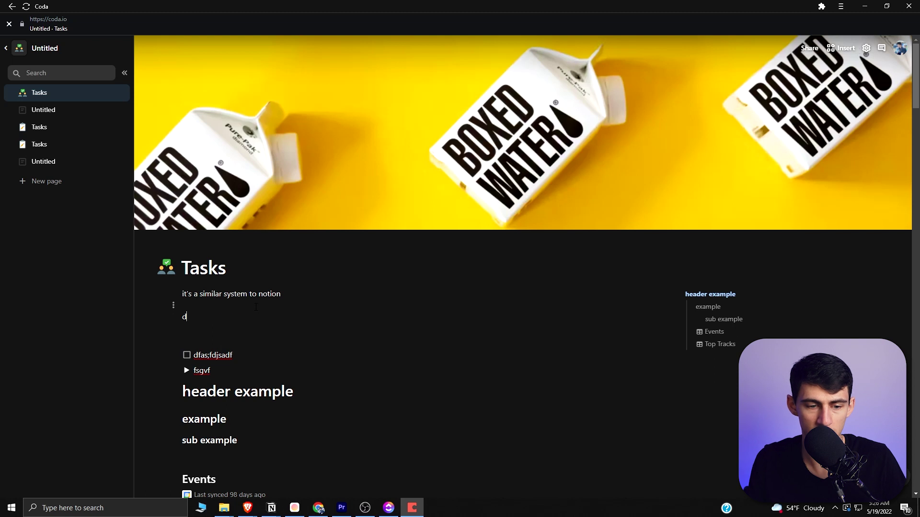
{"action": "type", "text": "fasfjda;flj"}
{"action": "key", "text": "Return"}
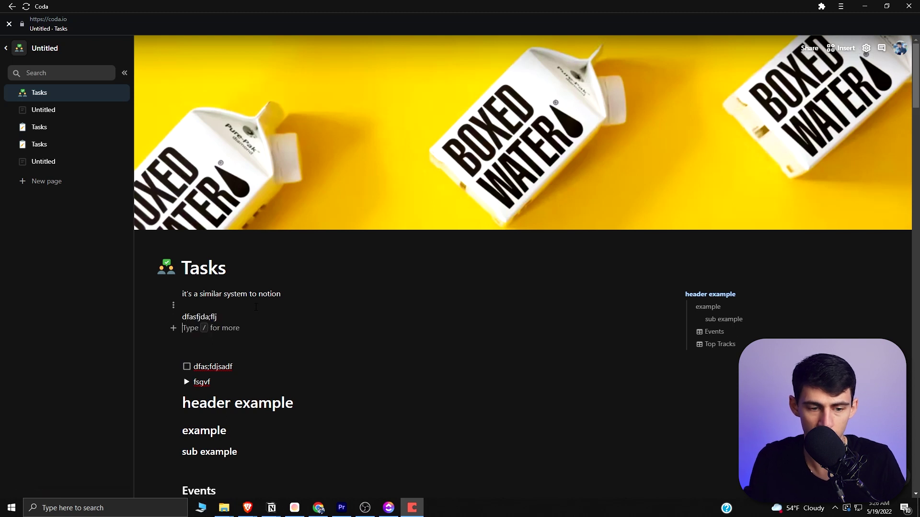
{"action": "type", "text": "/tog"}
{"action": "key", "text": "BackSpace"}
{"action": "key", "text": "BackSpace"}
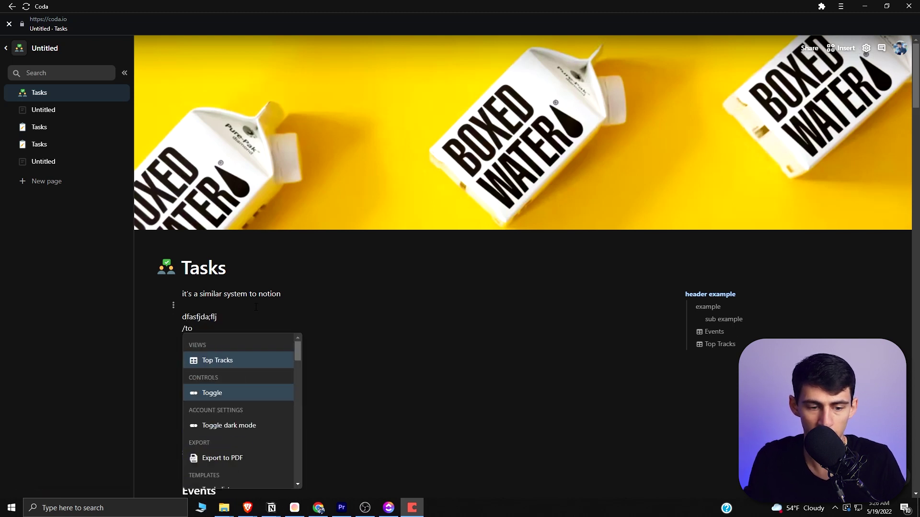
{"action": "key", "text": "BackSpace"}
{"action": "type", "text": "tog"}
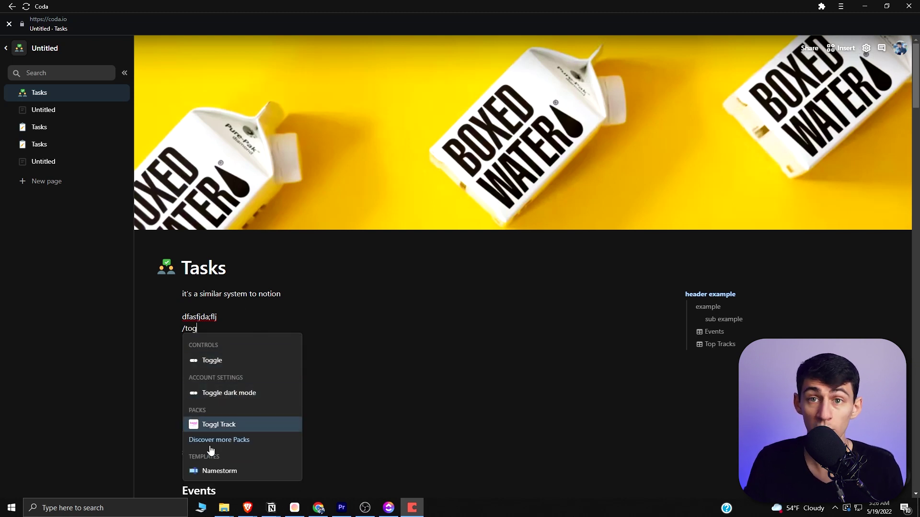
{"action": "left_click", "coordinate": [206, 327]}
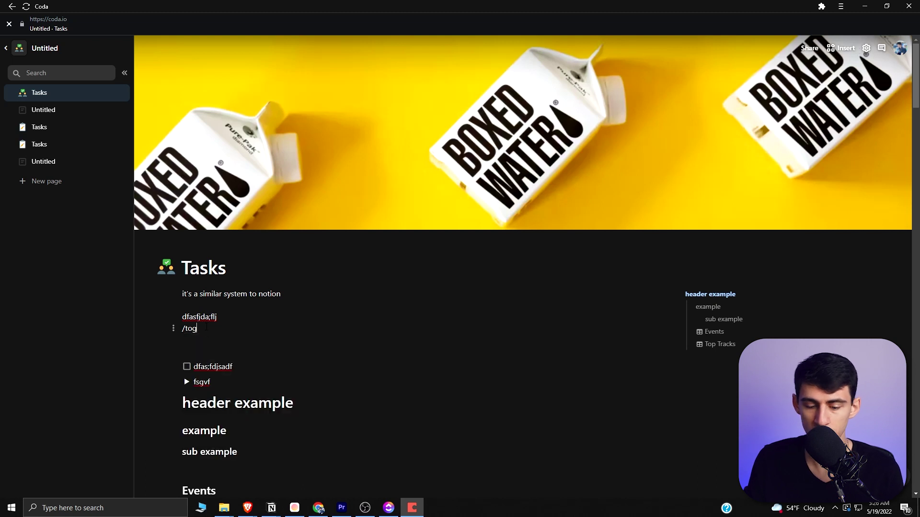
{"action": "key", "text": "BackSpace"}
Step: Type /calendar on the empty line to bring up calendar insert options
{"action": "scroll", "coordinate": [206, 327], "scroll_direction": "down", "scroll_amount": 3}
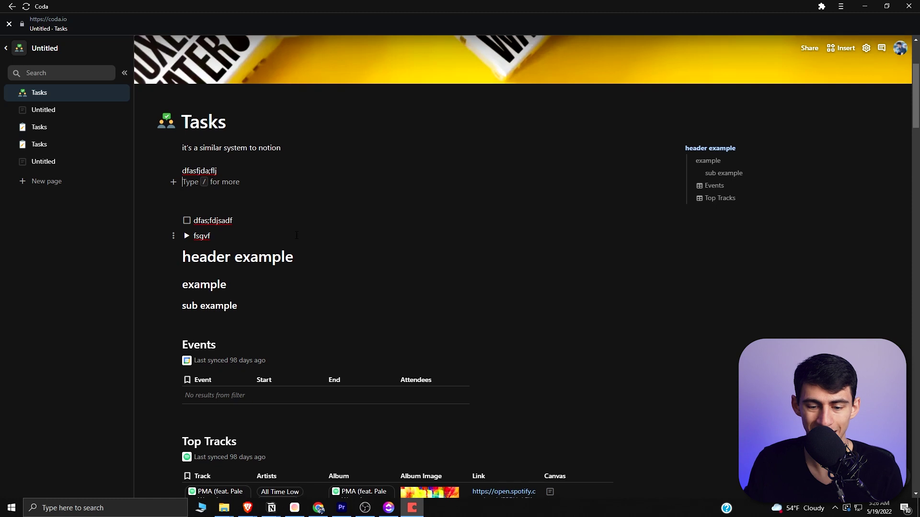
{"action": "scroll", "coordinate": [279, 247], "scroll_direction": "down", "scroll_amount": 4}
{"action": "scroll", "coordinate": [417, 191], "scroll_direction": "up", "scroll_amount": 2}
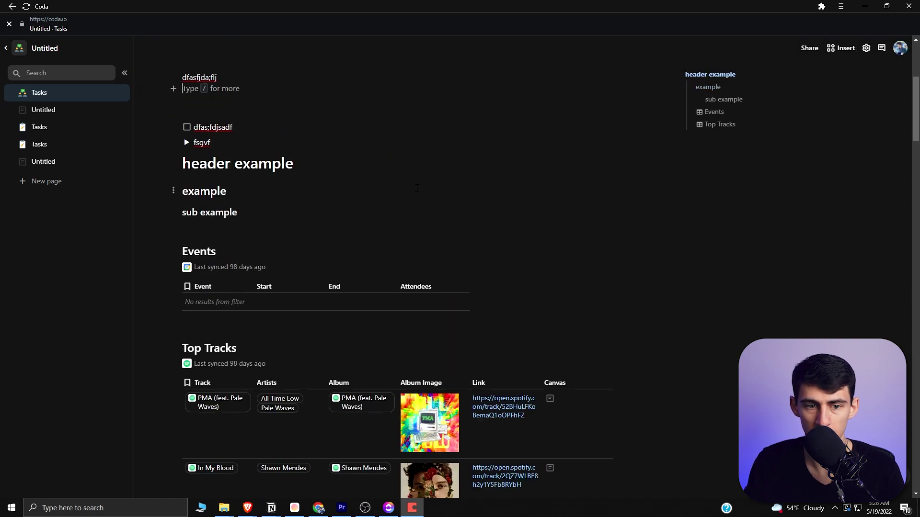
{"action": "type", "text": "/calendar"}
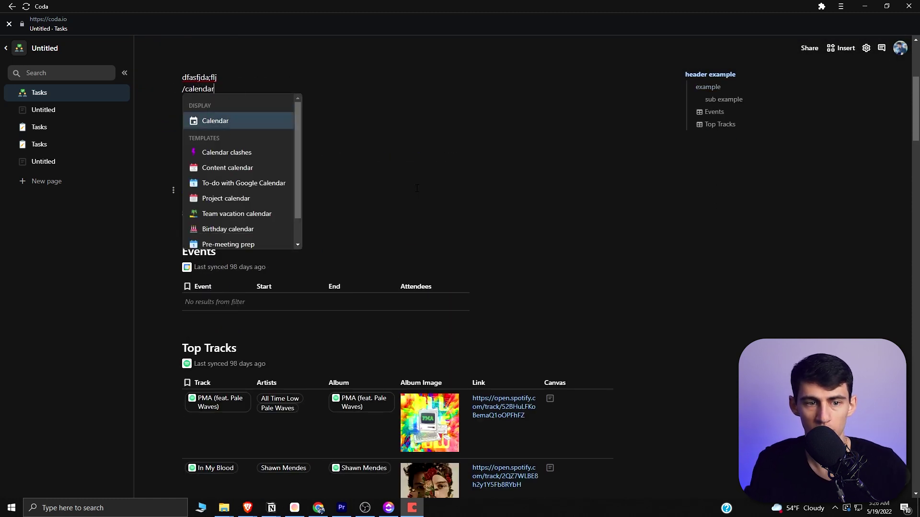
Step: Insert a calendar connected to the Events table, titled View of Events and showing May 2022
{"action": "key", "text": "Return"}
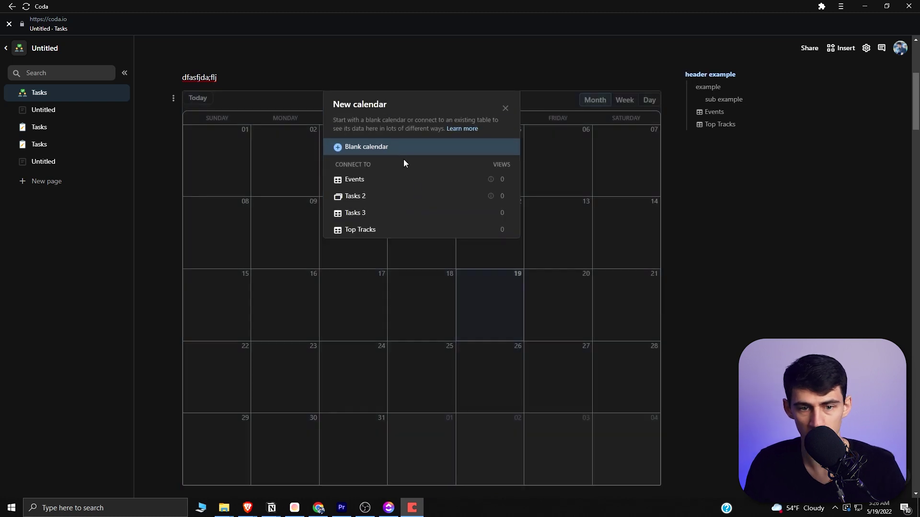
{"action": "left_click", "coordinate": [366, 179]}
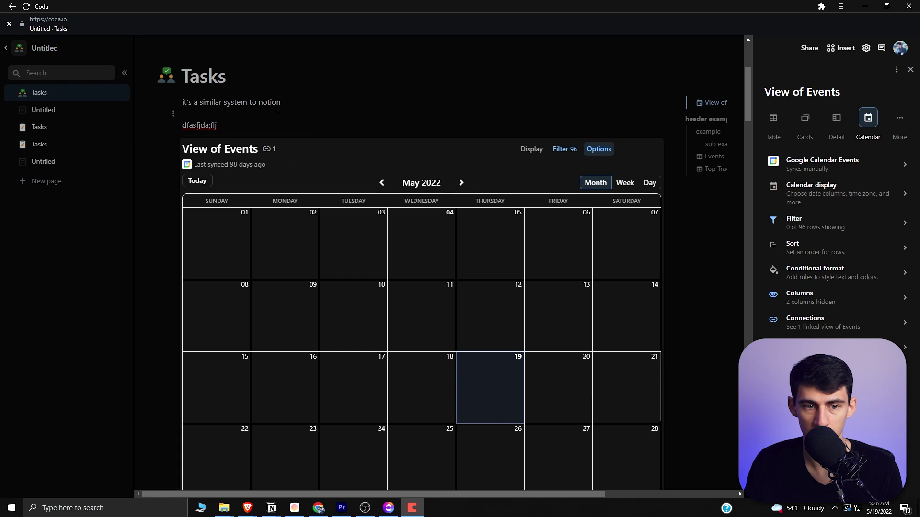
{"action": "key", "text": "Escape"}
{"action": "scroll", "coordinate": [421, 269], "scroll_direction": "down", "scroll_amount": 10}
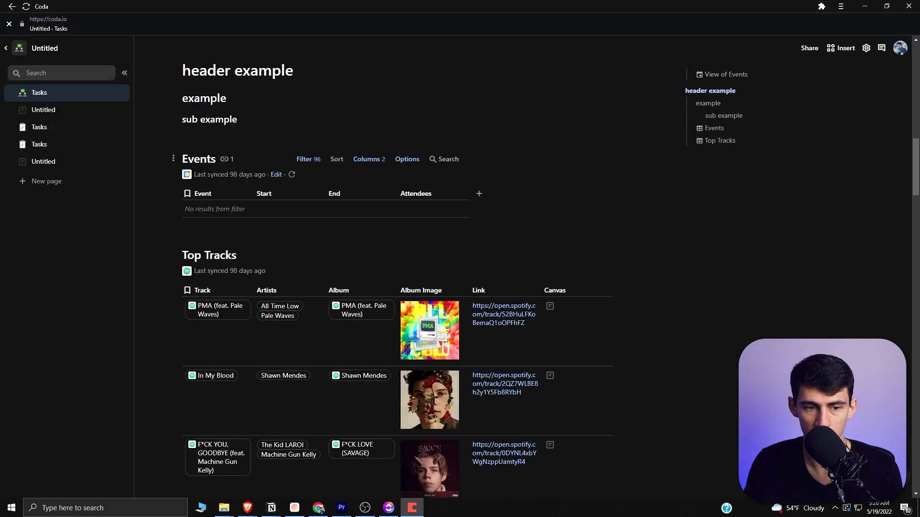
{"action": "scroll", "coordinate": [357, 159], "scroll_direction": "up", "scroll_amount": 10}
{"action": "scroll", "coordinate": [246, 258], "scroll_direction": "down", "scroll_amount": 4}
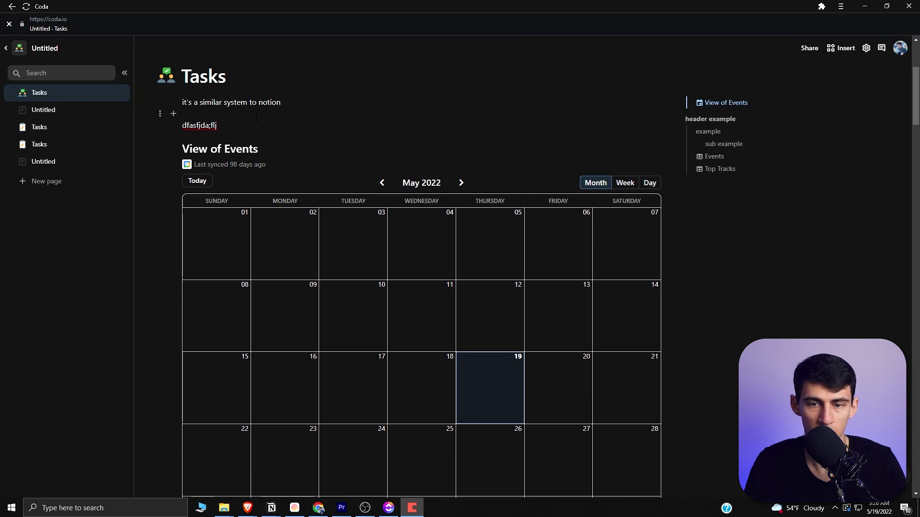
Step: Insert a 2 Columns layout and place the 'adsfaf' text line beside an empty column above the intro
{"action": "type", "text": "/column"}
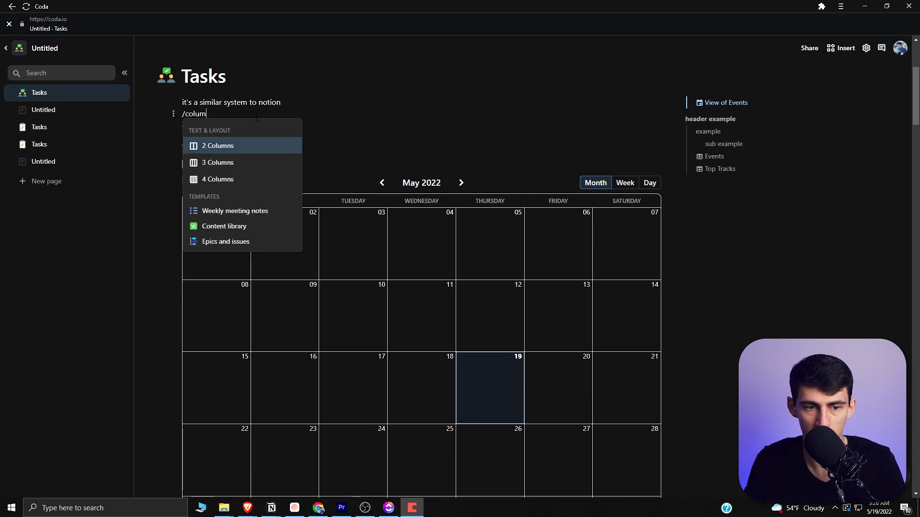
{"action": "key", "text": "Return"}
{"action": "key", "text": "Up"}
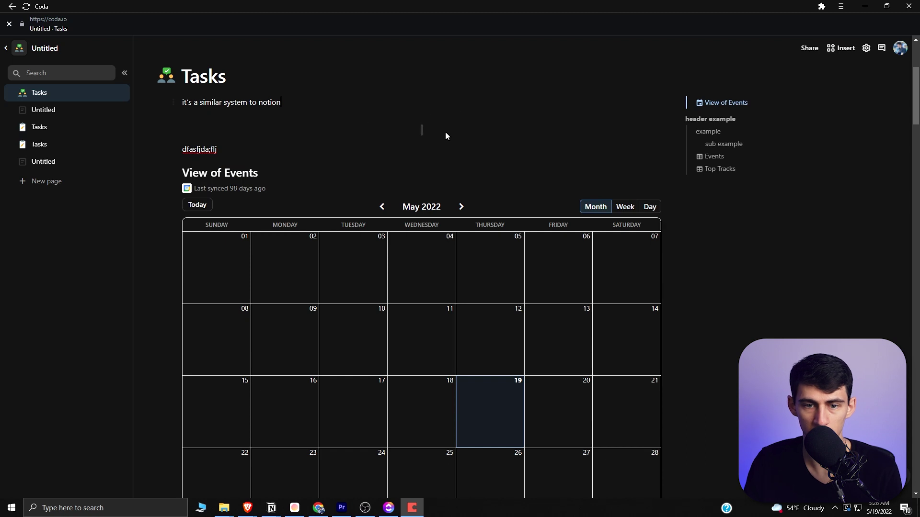
{"action": "left_click_drag", "start_coordinate": [455, 124], "coordinate": [266, 115]}
{"action": "left_click", "coordinate": [195, 100]}
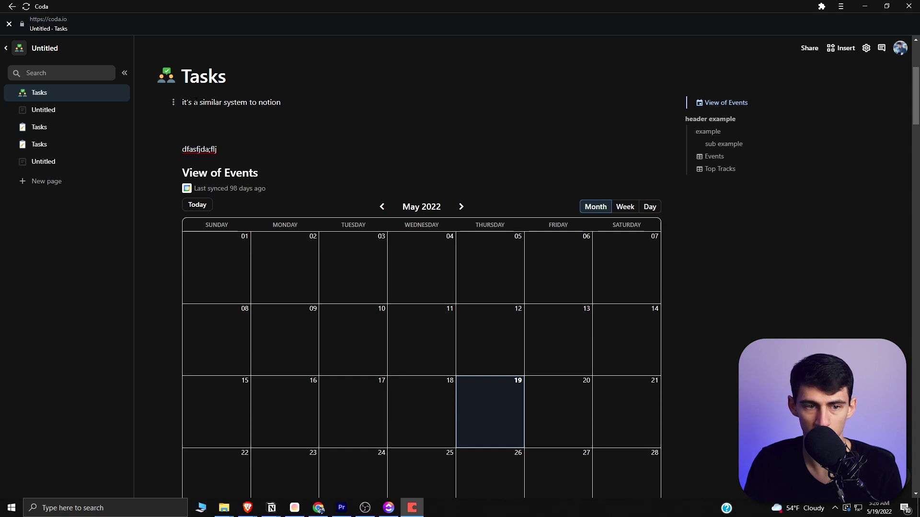
{"action": "left_click_drag", "start_coordinate": [173, 100], "coordinate": [199, 125]}
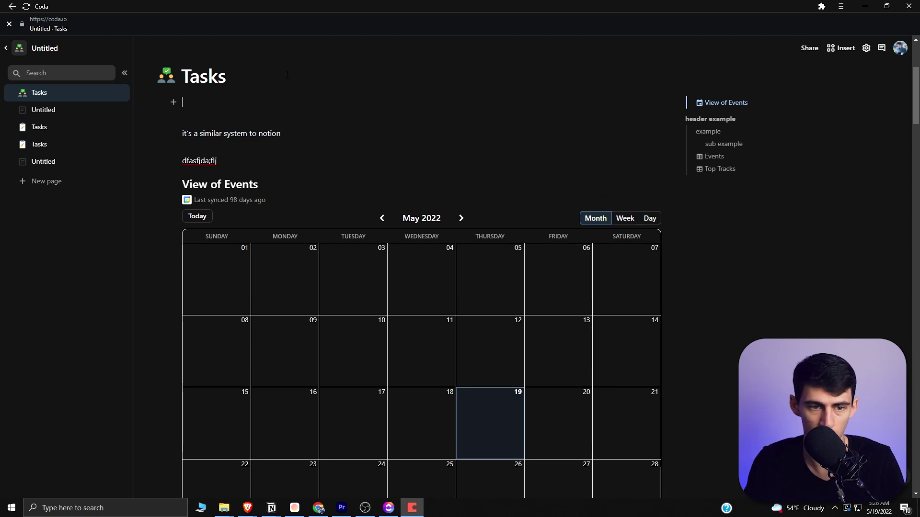
{"action": "key", "text": "Return"}
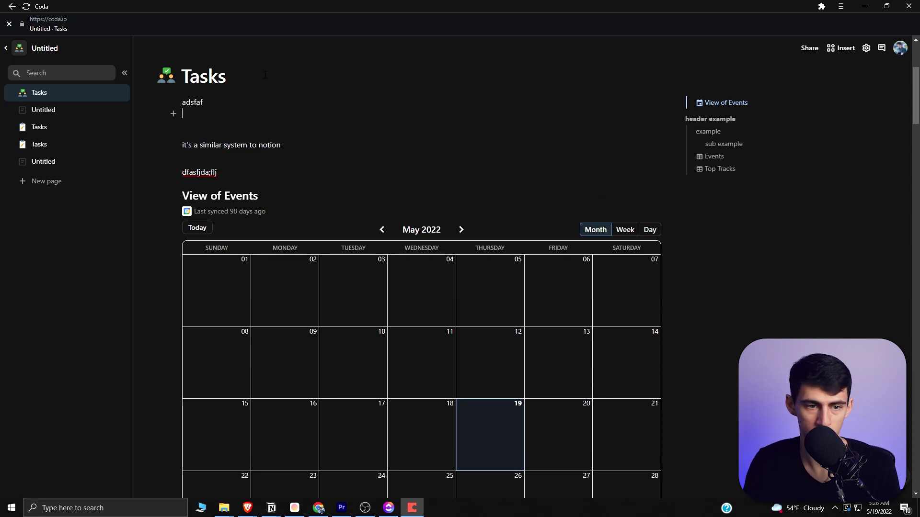
{"action": "left_click_drag", "start_coordinate": [160, 114], "coordinate": [154, 98]}
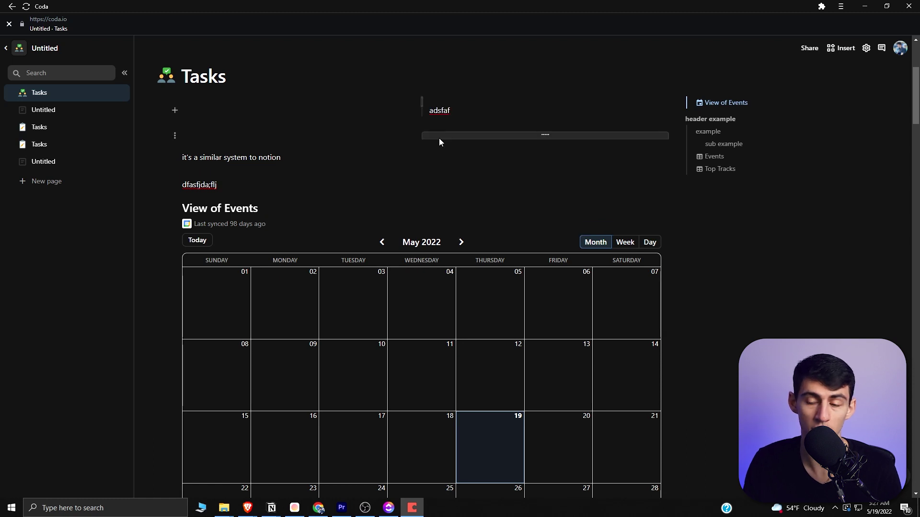
{"action": "scroll", "coordinate": [439, 140], "scroll_direction": "down", "scroll_amount": 1}
Step: Scroll down the Tasks page past the Events calendar to the synced Spotify Top Tracks table
{"action": "scroll", "coordinate": [464, 139], "scroll_direction": "up", "scroll_amount": 2}
{"action": "scroll", "coordinate": [465, 141], "scroll_direction": "down", "scroll_amount": 5}
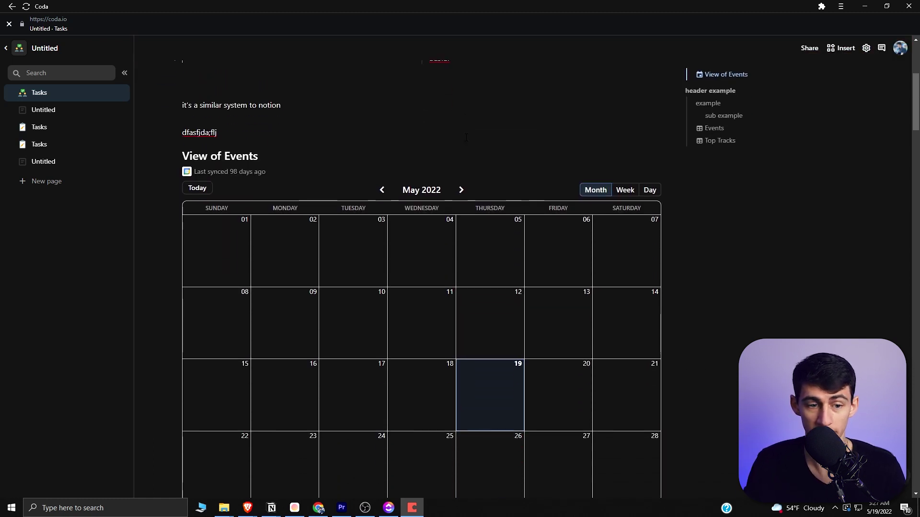
{"action": "scroll", "coordinate": [607, 257], "scroll_direction": "down", "scroll_amount": 8}
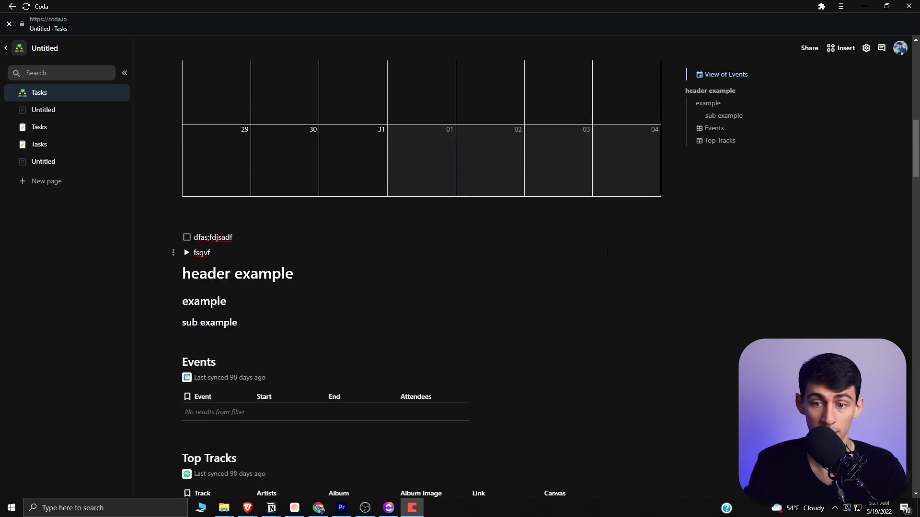
{"action": "scroll", "coordinate": [604, 249], "scroll_direction": "down", "scroll_amount": 1}
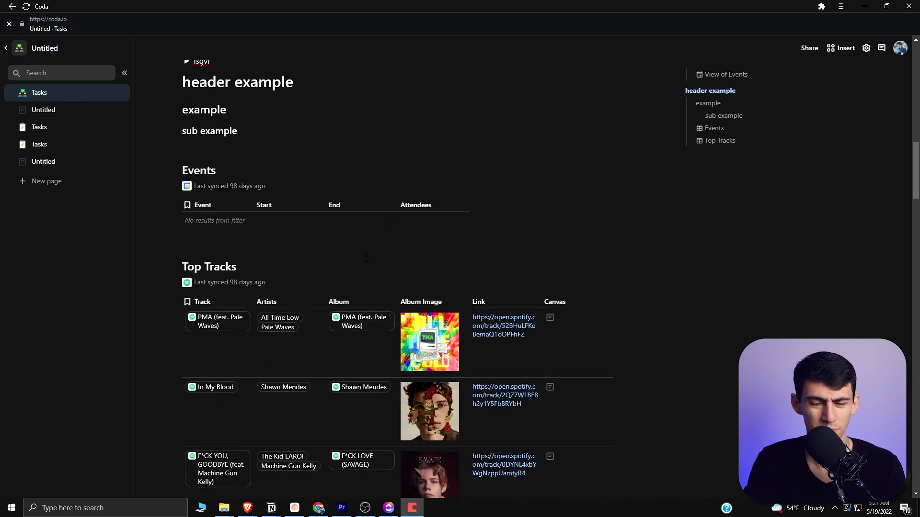
{"action": "scroll", "coordinate": [367, 258], "scroll_direction": "down", "scroll_amount": 1}
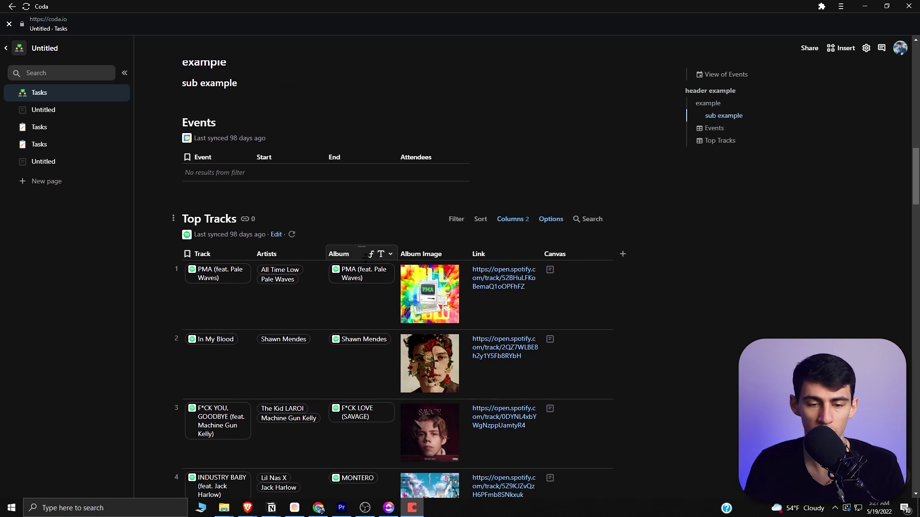
{"action": "scroll", "coordinate": [365, 259], "scroll_direction": "down", "scroll_amount": 1}
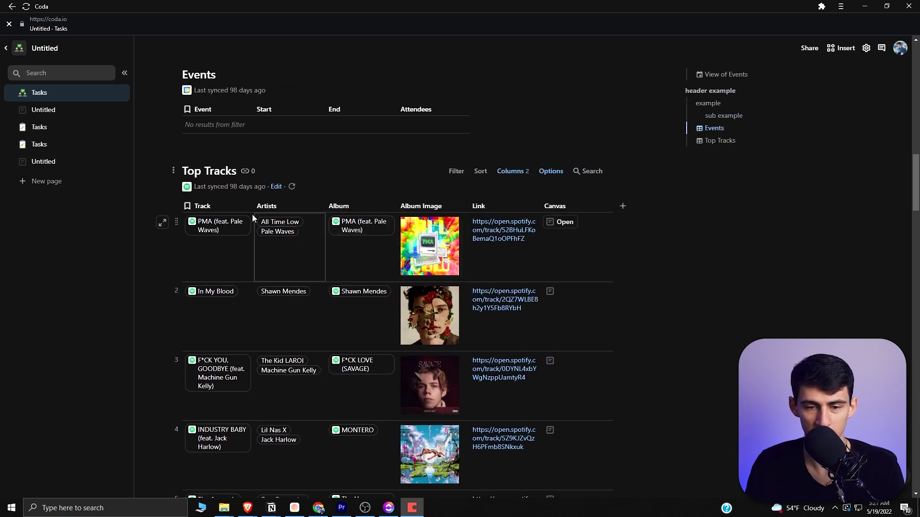
Step: Open the Recurring Tasks doc and mark Example task 1 done, adding its next occurrence due 5/5/2022
{"action": "left_click", "coordinate": [6, 48]}
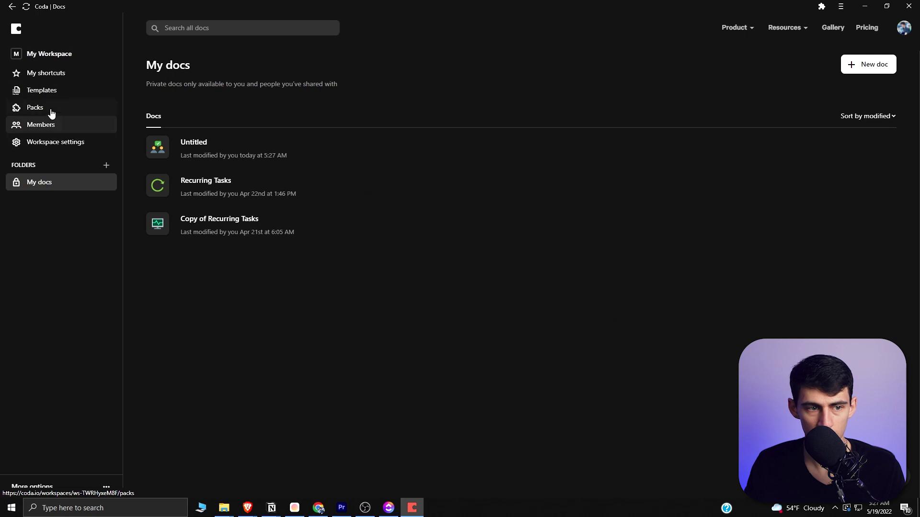
{"action": "left_click", "coordinate": [211, 191]}
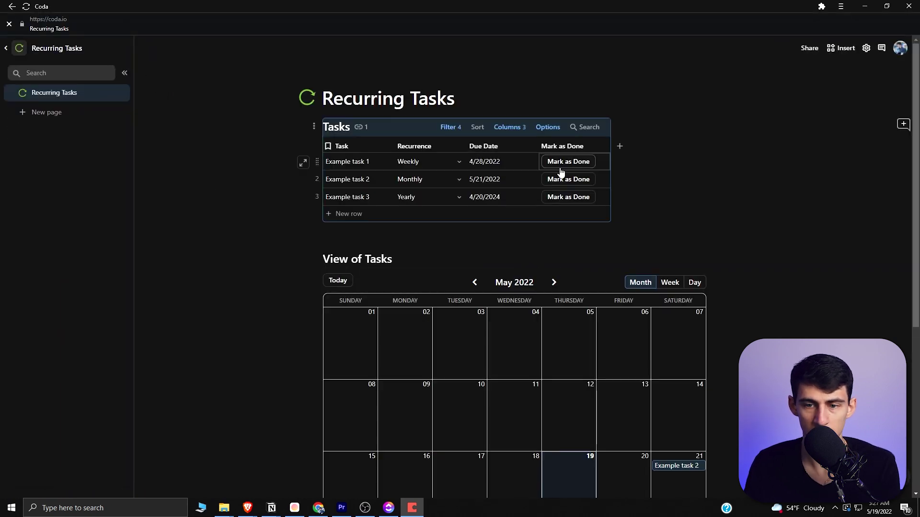
{"action": "left_click", "coordinate": [584, 164]}
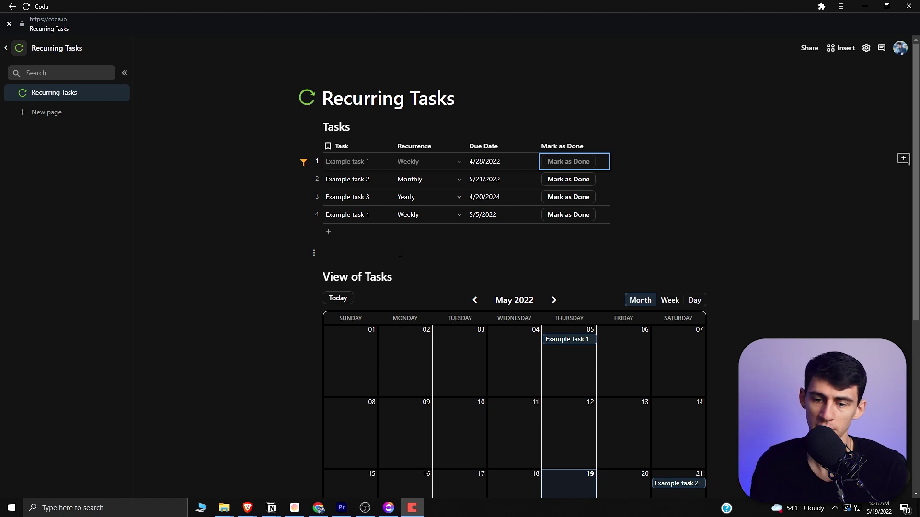
{"action": "scroll", "coordinate": [453, 216], "scroll_direction": "down", "scroll_amount": 2}
{"action": "scroll", "coordinate": [502, 206], "scroll_direction": "up", "scroll_amount": 2}
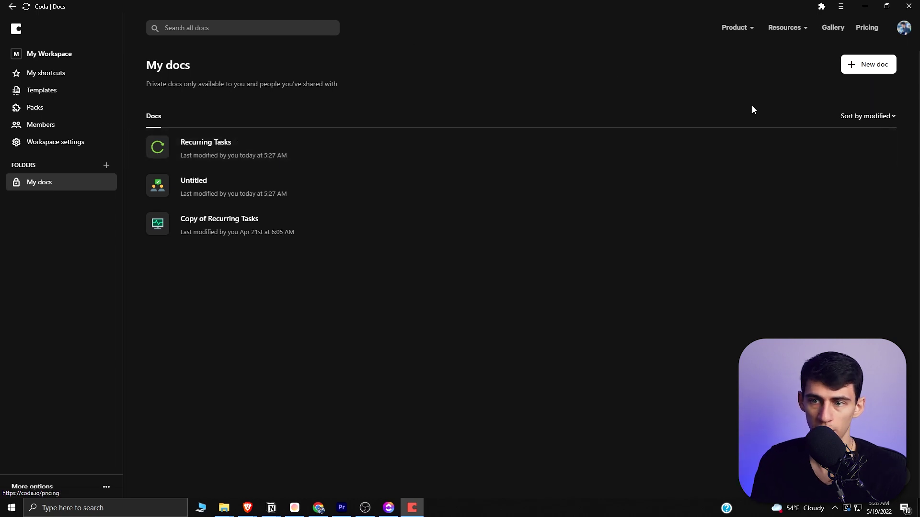
{"action": "mouse_move", "coordinate": [795, 29]}
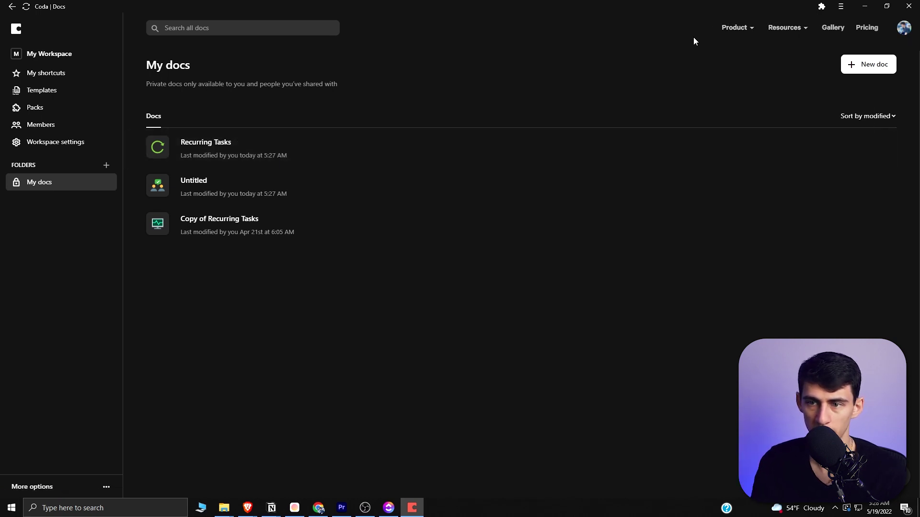
{"action": "mouse_move", "coordinate": [738, 30]}
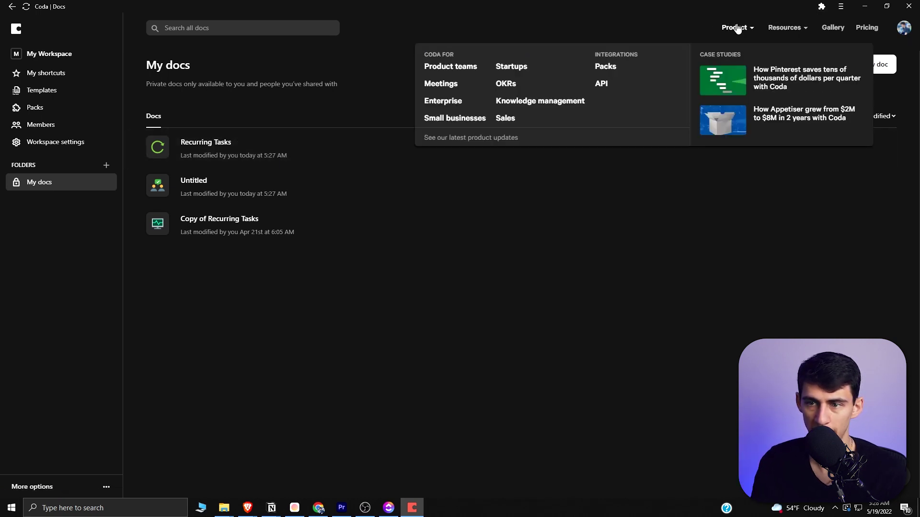
Step: Browse through the Coda Packs gallery
{"action": "left_click", "coordinate": [613, 65]}
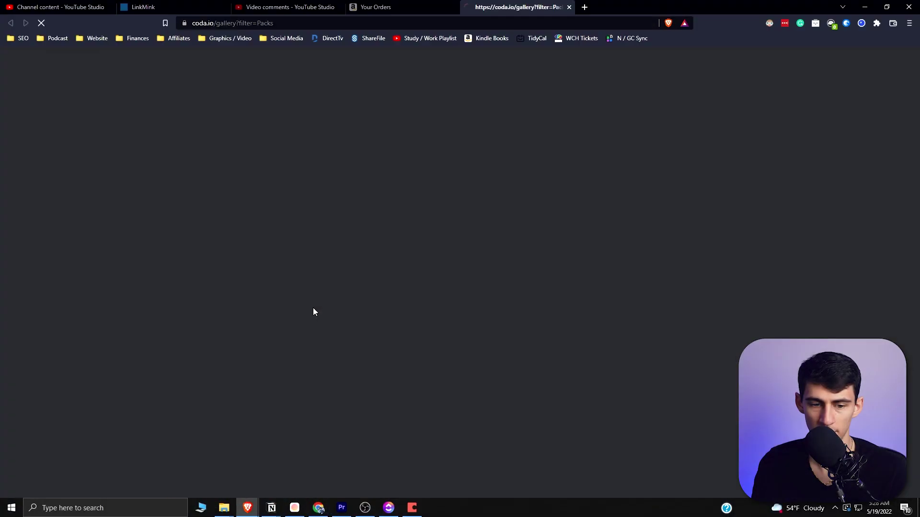
{"action": "scroll", "coordinate": [404, 265], "scroll_direction": "down", "scroll_amount": 5}
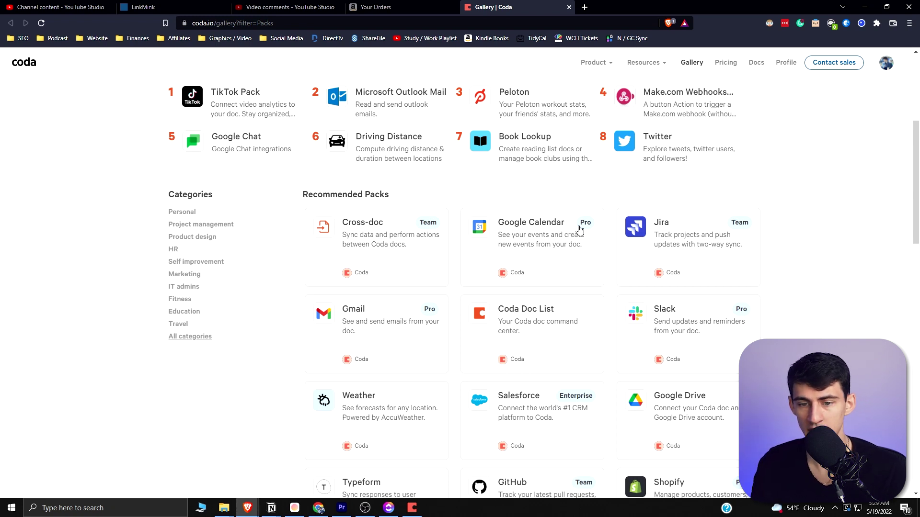
{"action": "scroll", "coordinate": [565, 246], "scroll_direction": "down", "scroll_amount": 1}
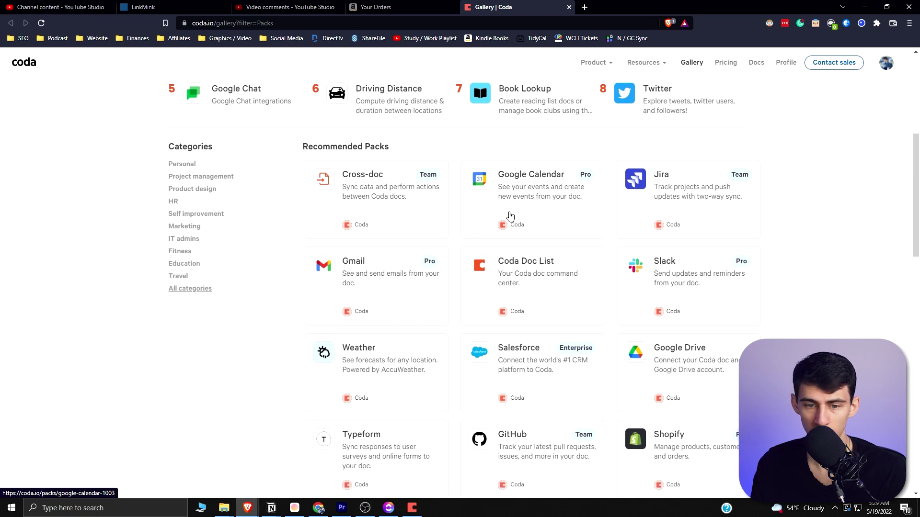
{"action": "scroll", "coordinate": [369, 258], "scroll_direction": "down", "scroll_amount": 1}
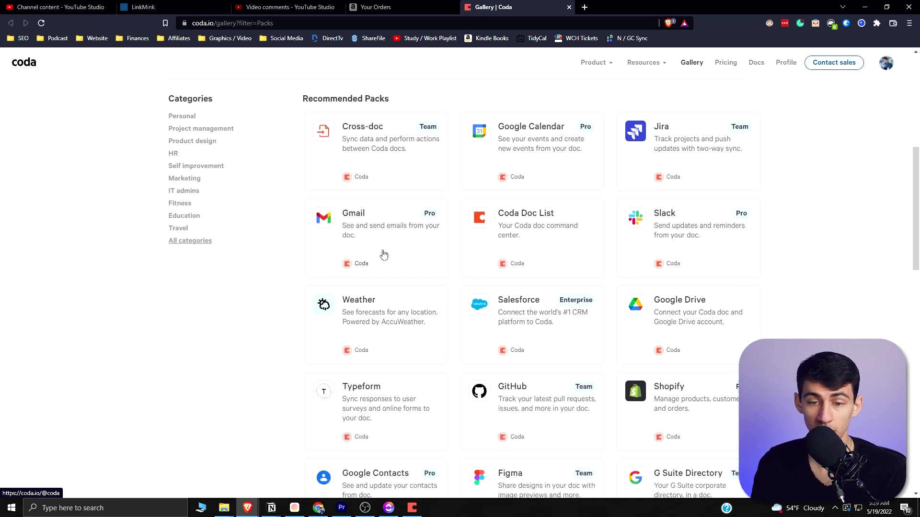
{"action": "scroll", "coordinate": [529, 297], "scroll_direction": "down", "scroll_amount": 1}
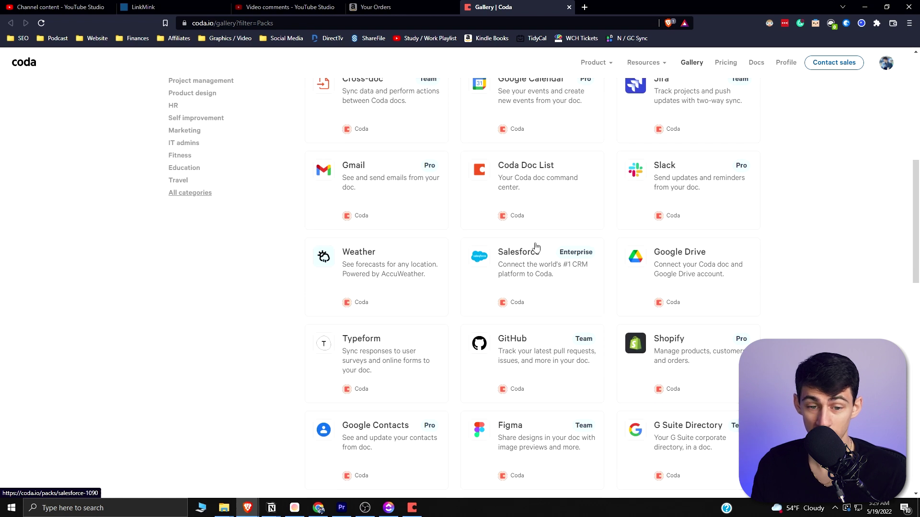
{"action": "scroll", "coordinate": [649, 257], "scroll_direction": "down", "scroll_amount": 1}
{"action": "scroll", "coordinate": [505, 236], "scroll_direction": "down", "scroll_amount": 2}
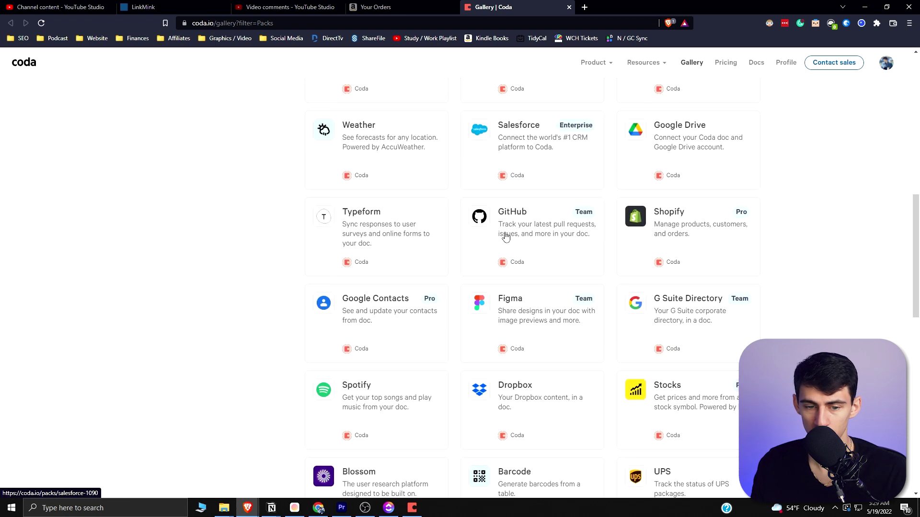
{"action": "scroll", "coordinate": [460, 241], "scroll_direction": "up", "scroll_amount": 8}
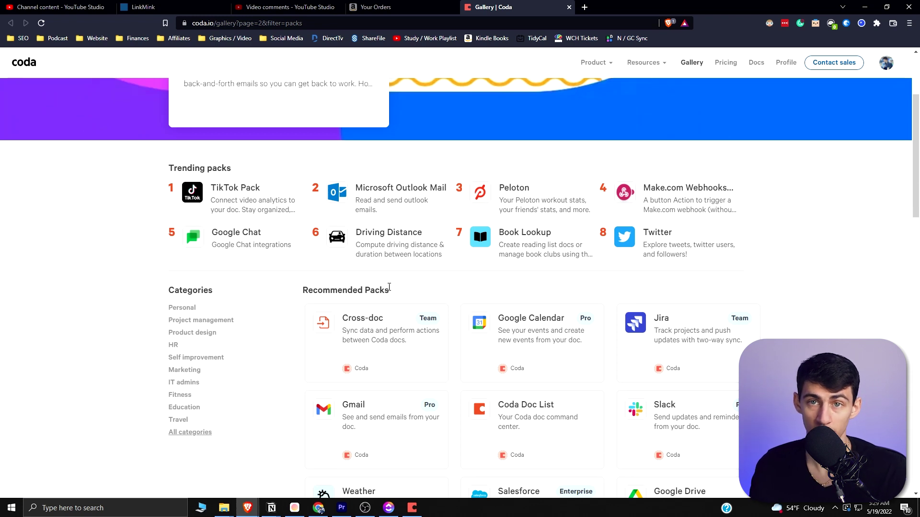
{"action": "scroll", "coordinate": [425, 354], "scroll_direction": "down", "scroll_amount": 4}
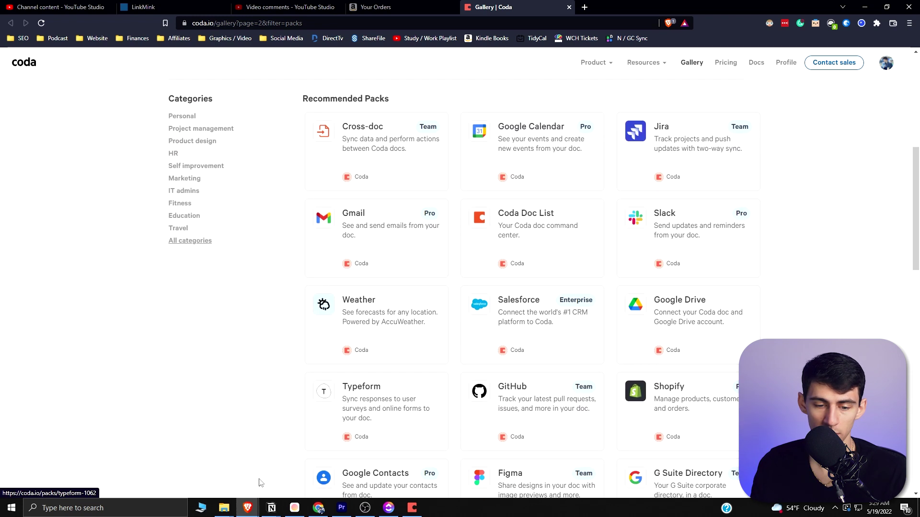
Step: Open the Collab Meeting with Make task on Notion's Actions page, then switch to the calendar app
{"action": "mouse_move", "coordinate": [271, 507]}
{"action": "left_click", "coordinate": [357, 461]}
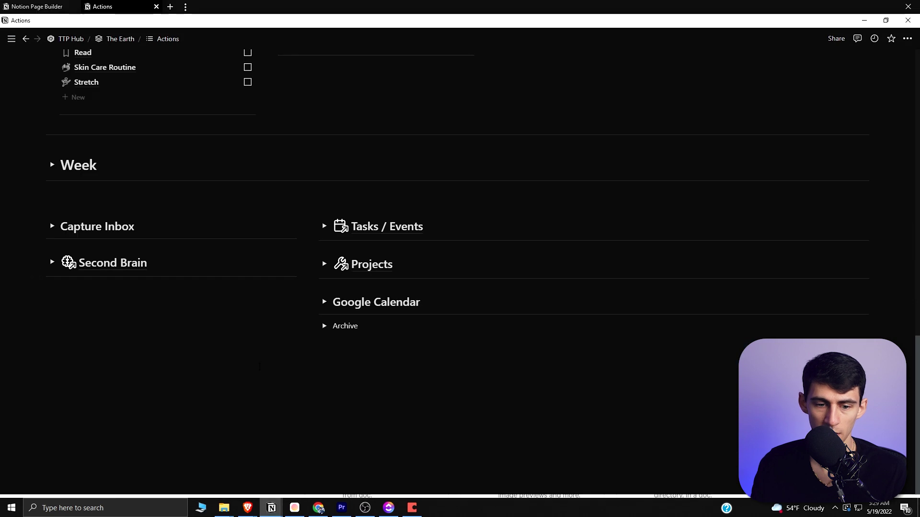
{"action": "scroll", "coordinate": [259, 366], "scroll_direction": "up", "scroll_amount": 20}
{"action": "scroll", "coordinate": [221, 305], "scroll_direction": "down", "scroll_amount": 5}
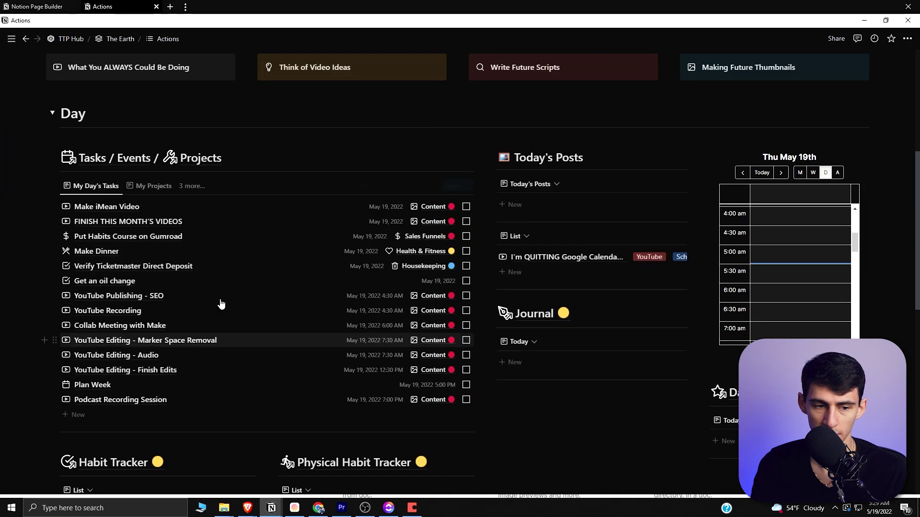
{"action": "left_click", "coordinate": [144, 325]}
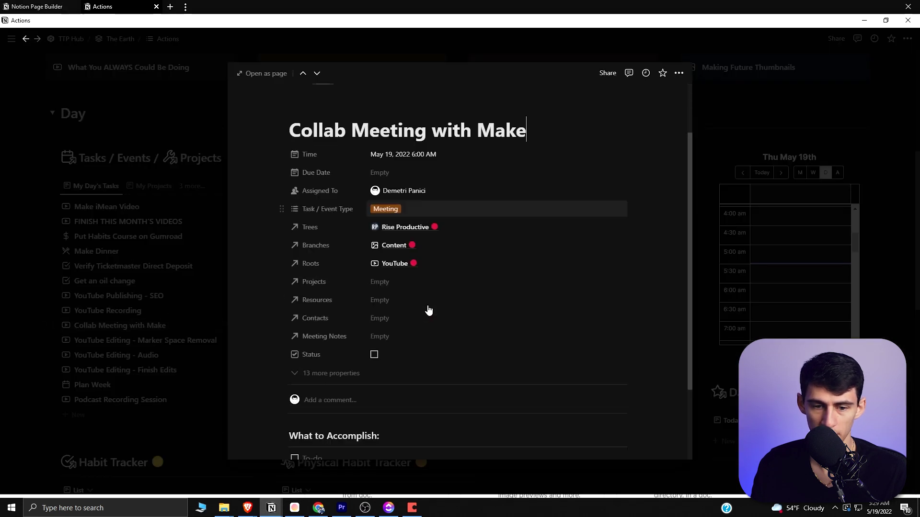
{"action": "scroll", "coordinate": [429, 310], "scroll_direction": "down", "scroll_amount": 2}
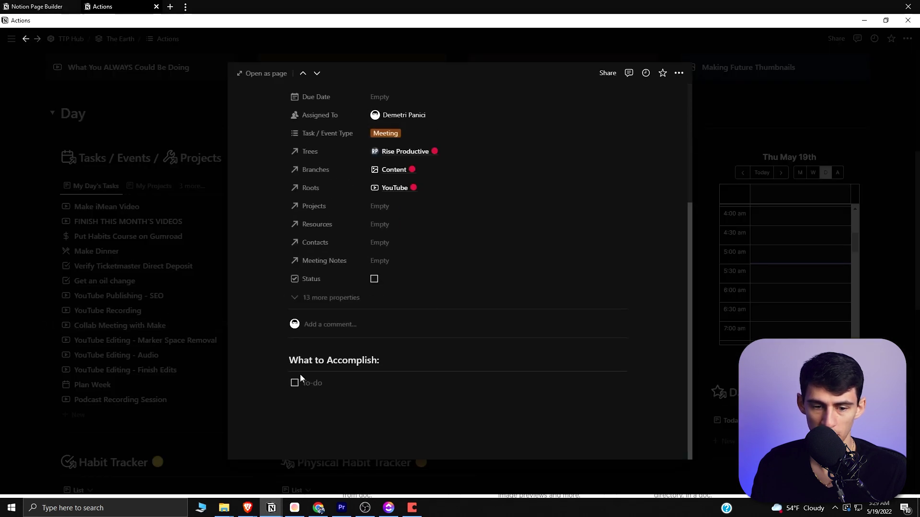
{"action": "left_click", "coordinate": [295, 508]}
Step: Copy the Thursday 6:00 meeting's Zoom link from Cron into the Collab Meeting with Make to-do
{"action": "left_click_drag", "start_coordinate": [793, 132], "coordinate": [622, 139]}
{"action": "left_click", "coordinate": [622, 138]}
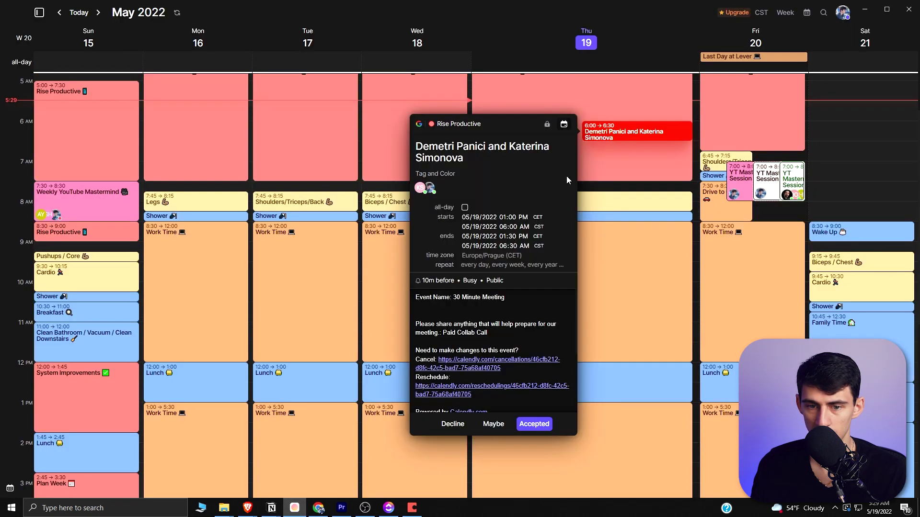
{"action": "key", "text": "alt+Tab"}
{"action": "key", "text": "ctrl+v"}
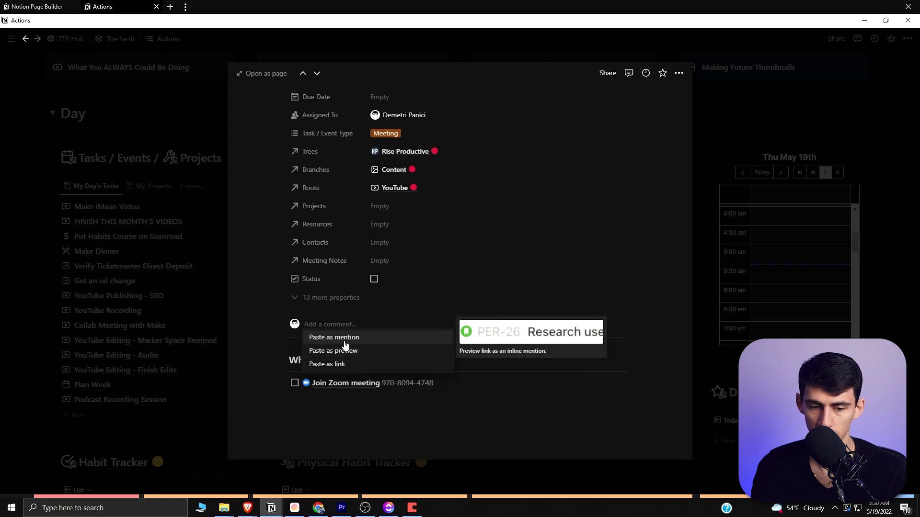
Step: Keep the first Zoom paste as a mention, then paste it again below as a Zoom preview
{"action": "key", "text": "Escape"}
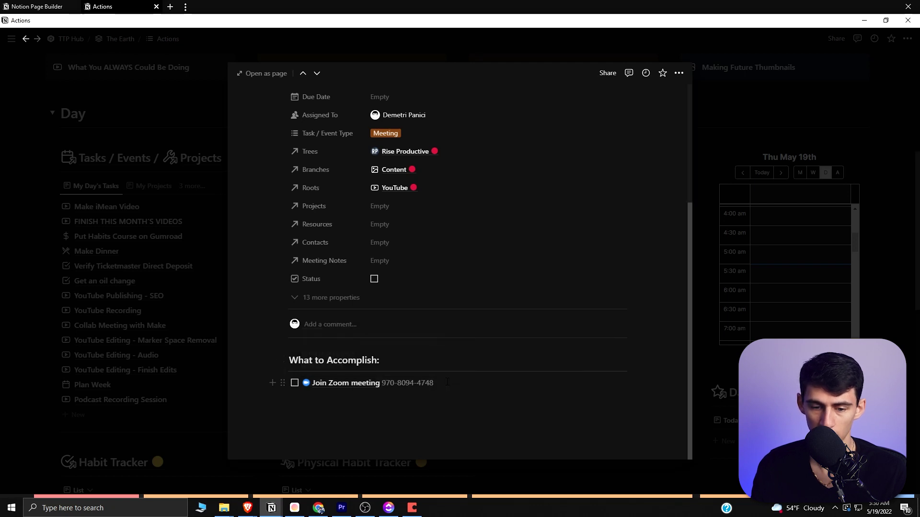
{"action": "key", "text": "Return"}
{"action": "key", "text": "ctrl+v"}
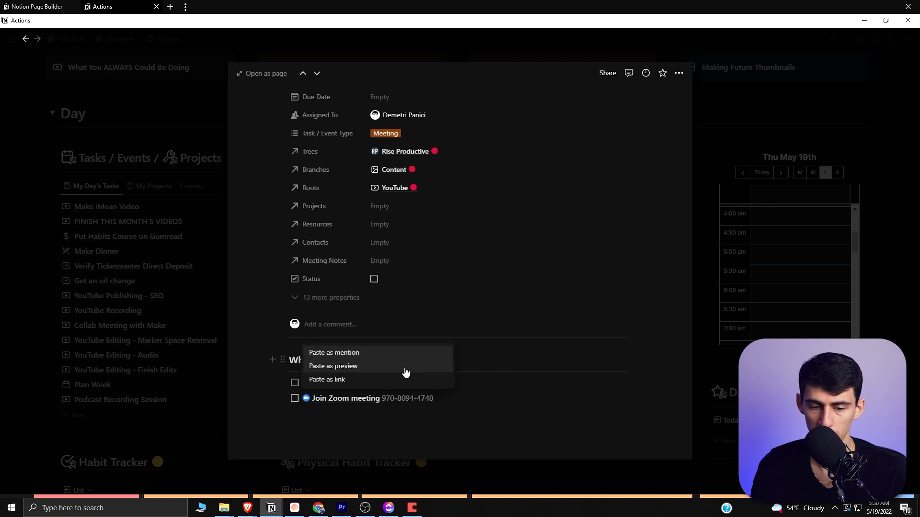
{"action": "left_click", "coordinate": [404, 367]}
Step: Paste the Zoom link a third time as a plain link and close the task page
{"action": "key", "text": "Return"}
{"action": "key", "text": "ctrl+v"}
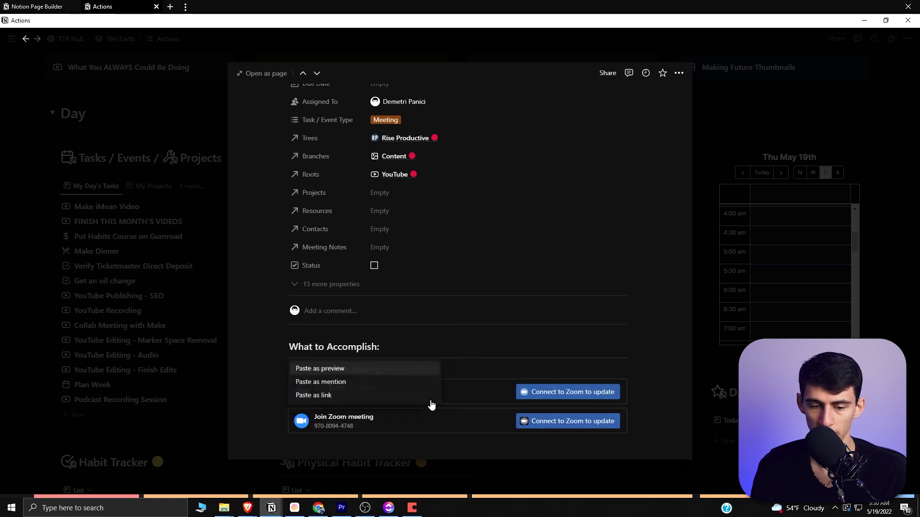
{"action": "left_click", "coordinate": [330, 395]}
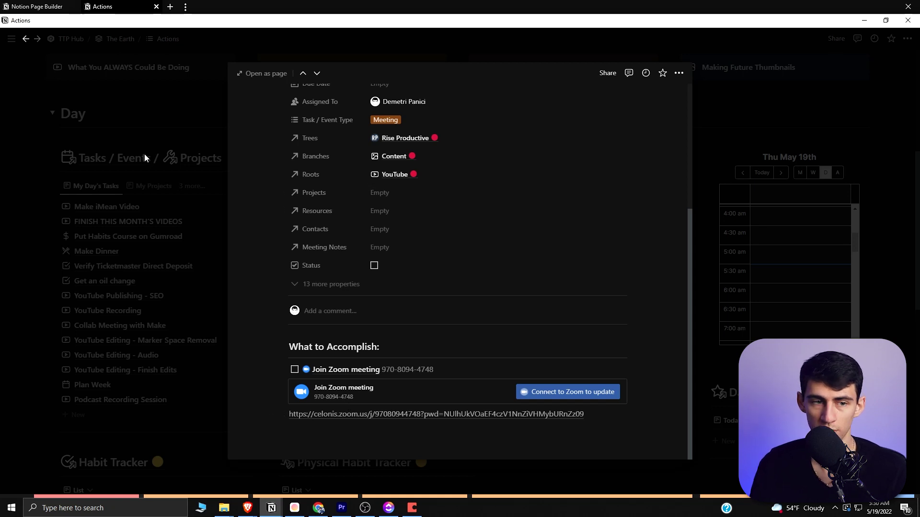
{"action": "key", "text": "Escape"}
{"action": "mouse_move", "coordinate": [12, 53]}
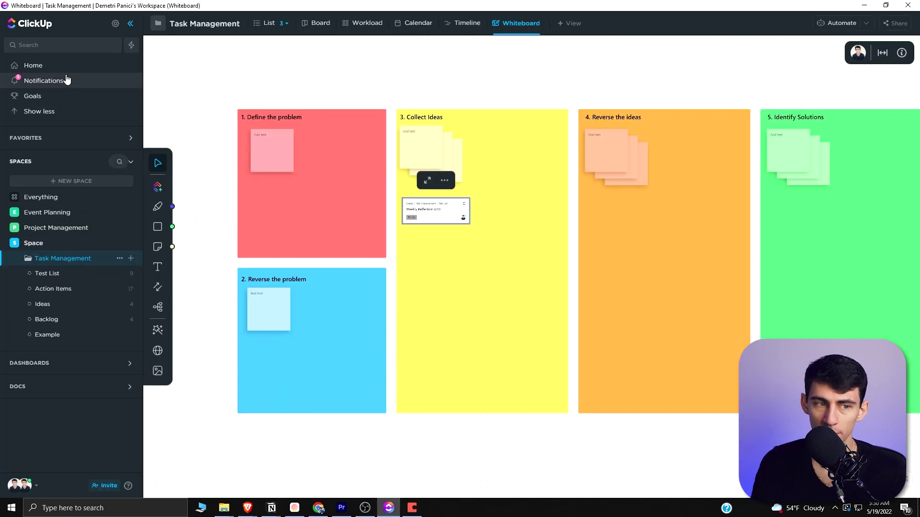
Step: On ClickUp Home, view the Rise Productive calendar event, then open the workspace's Integrations settings
{"action": "left_click", "coordinate": [61, 65]}
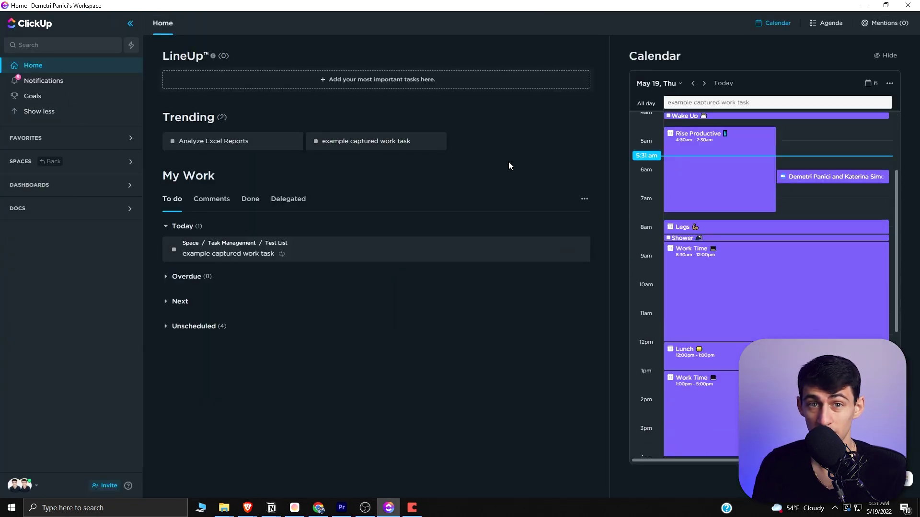
{"action": "scroll", "coordinate": [717, 214], "scroll_direction": "up", "scroll_amount": 1}
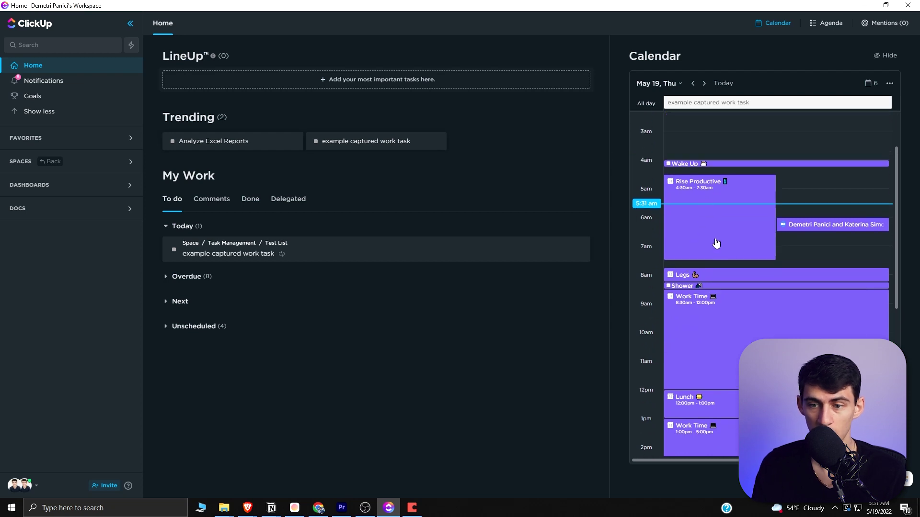
{"action": "left_click", "coordinate": [756, 198]}
{"action": "left_click", "coordinate": [757, 197]}
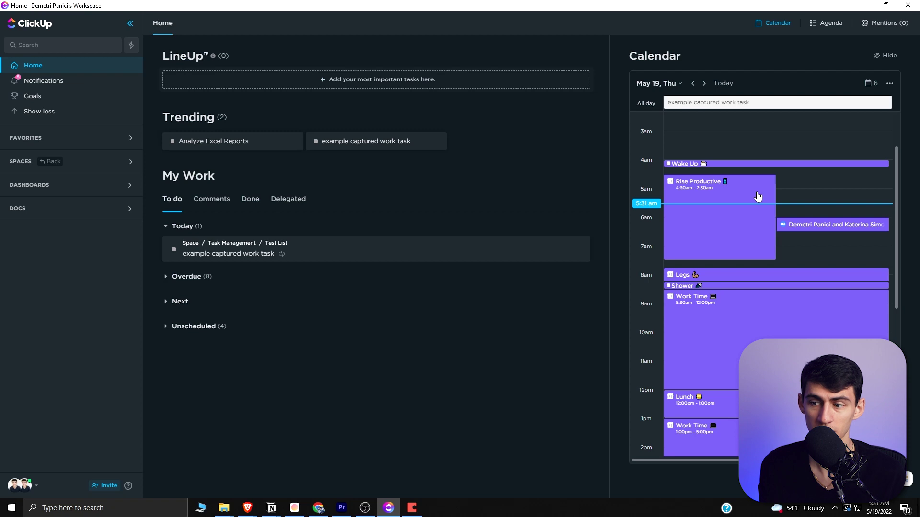
{"action": "left_click", "coordinate": [19, 485]}
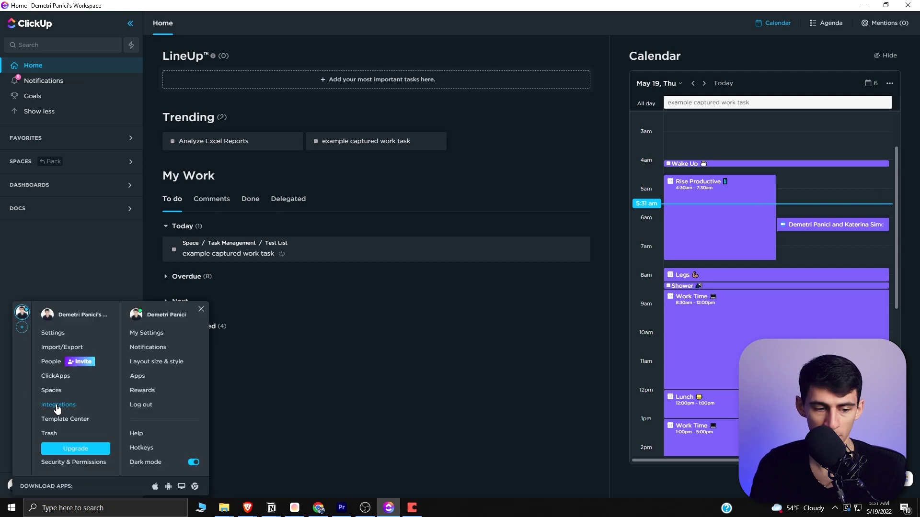
{"action": "left_click", "coordinate": [53, 406]}
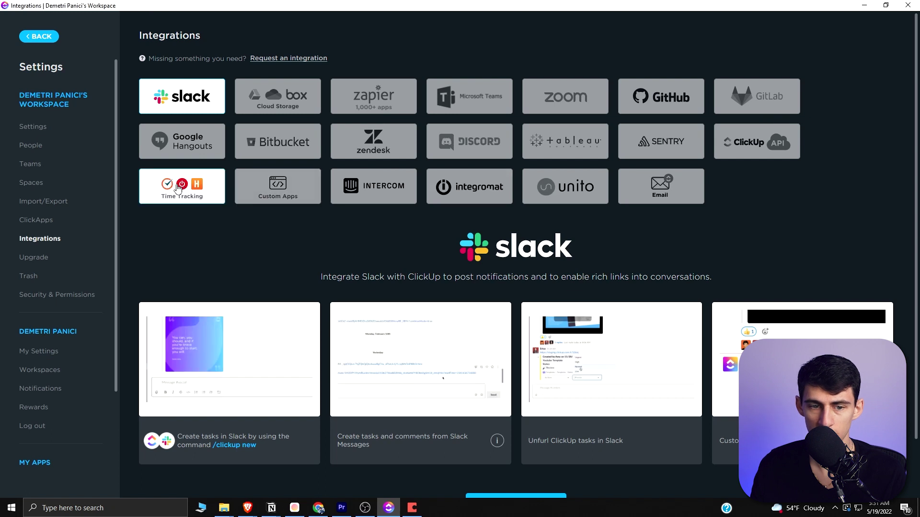
Step: Scroll through the Slack integration details, then browse the ClickApps feature cards
{"action": "scroll", "coordinate": [312, 344], "scroll_direction": "down", "scroll_amount": 1}
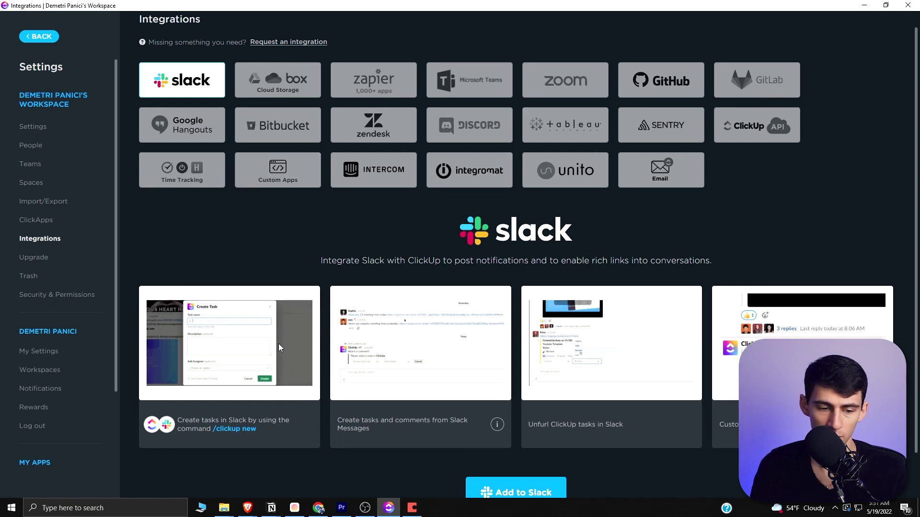
{"action": "scroll", "coordinate": [277, 340], "scroll_direction": "down", "scroll_amount": 3}
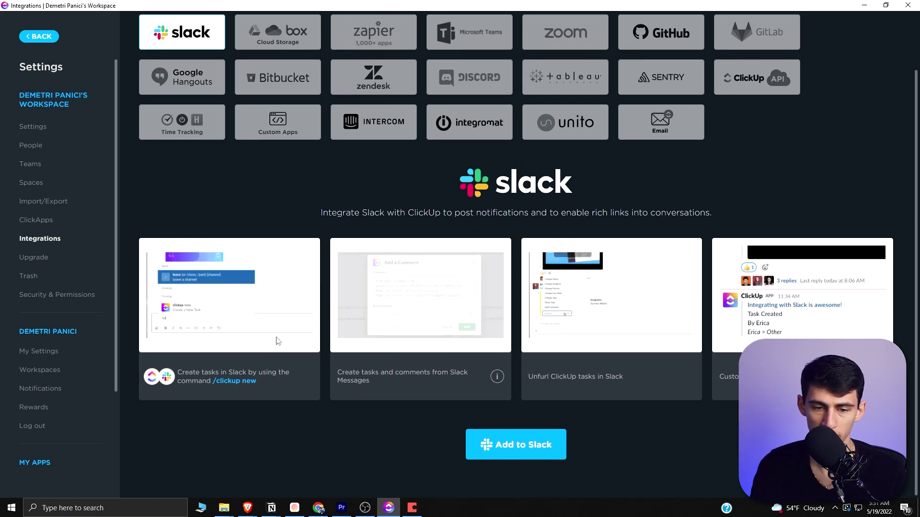
{"action": "left_click", "coordinate": [52, 221]}
{"action": "scroll", "coordinate": [612, 240], "scroll_direction": "down", "scroll_amount": 8}
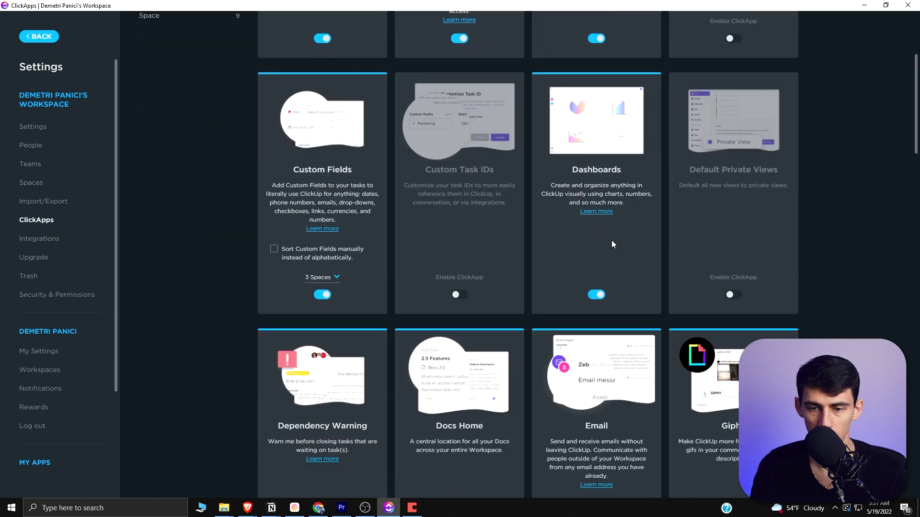
{"action": "scroll", "coordinate": [621, 243], "scroll_direction": "down", "scroll_amount": 9}
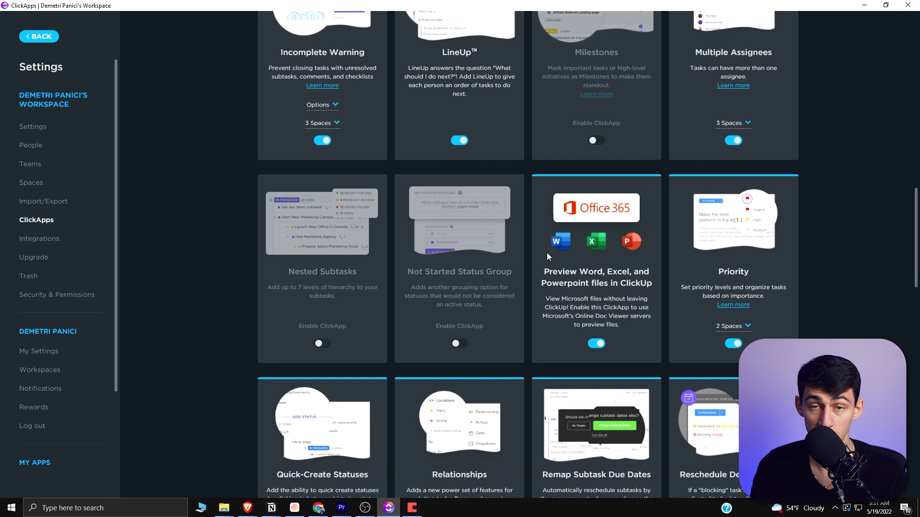
{"action": "scroll", "coordinate": [569, 248], "scroll_direction": "down", "scroll_amount": 3}
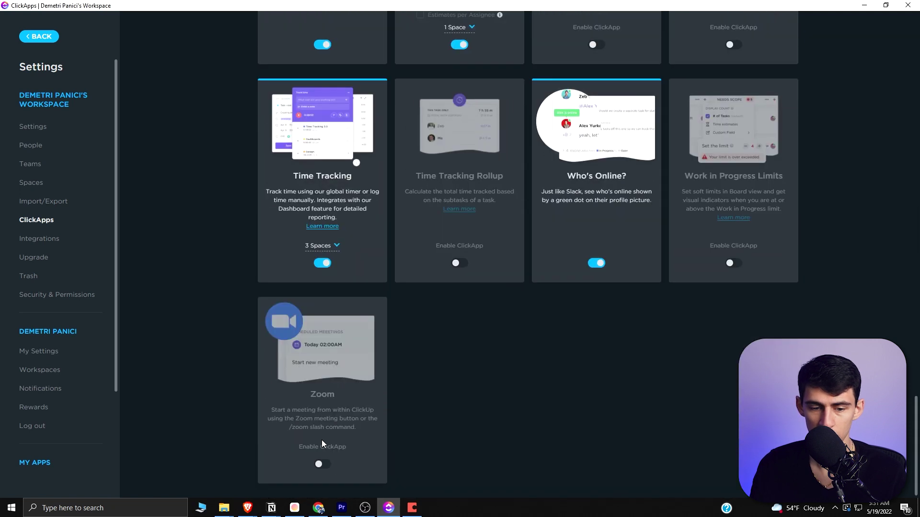
{"action": "scroll", "coordinate": [326, 420], "scroll_direction": "up", "scroll_amount": 10}
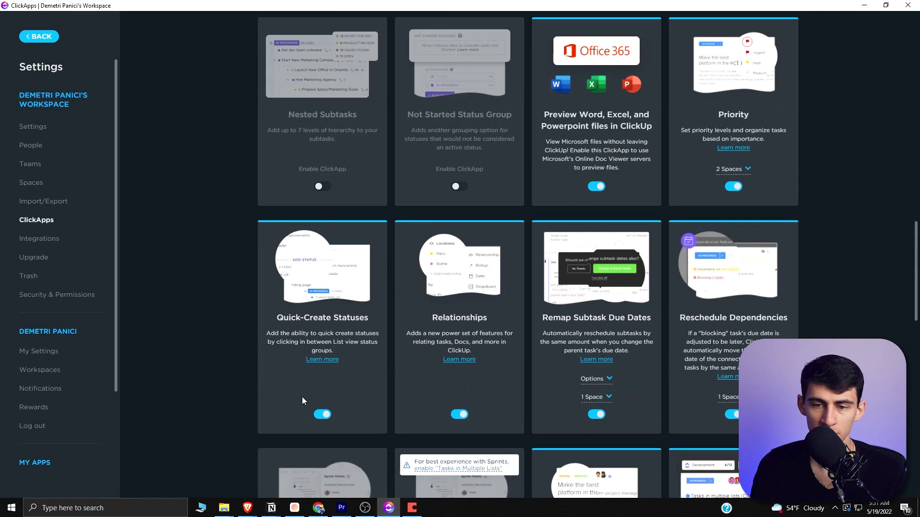
Step: Back on Home, block out a new 6am–8am task on the May 19 calendar and check the Rise Productive event
{"action": "left_click", "coordinate": [39, 37]}
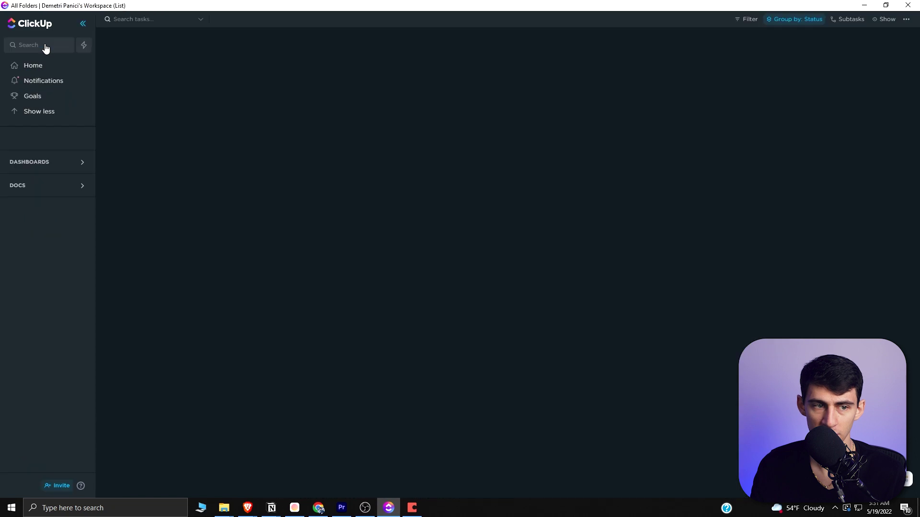
{"action": "left_click", "coordinate": [35, 65]}
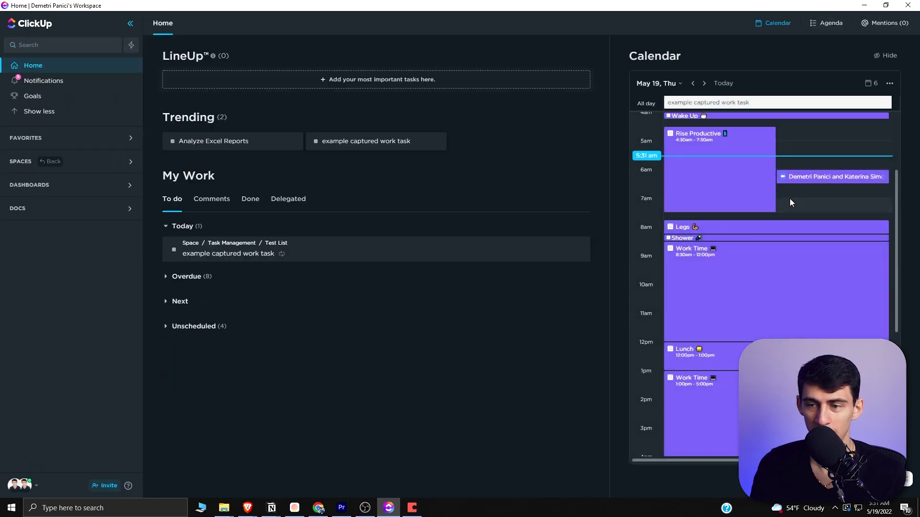
{"action": "left_click_drag", "start_coordinate": [786, 187], "coordinate": [788, 220]}
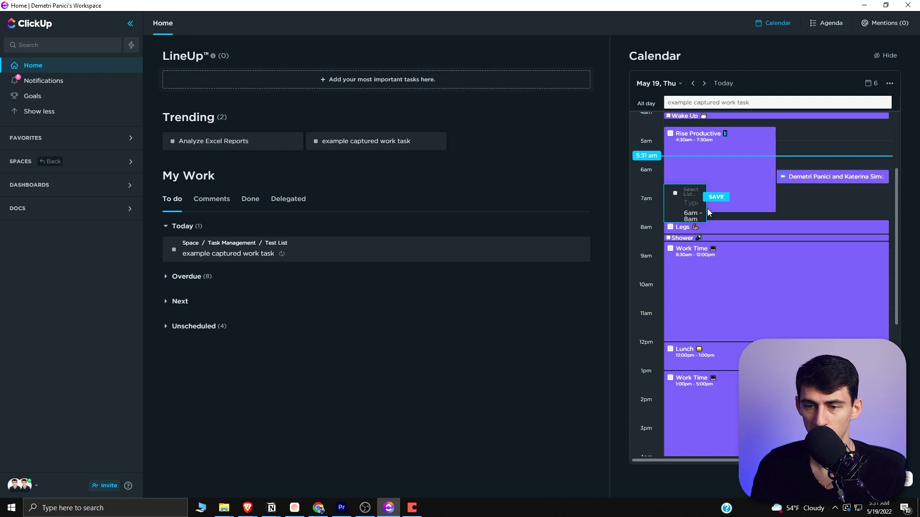
{"action": "left_click", "coordinate": [726, 141]}
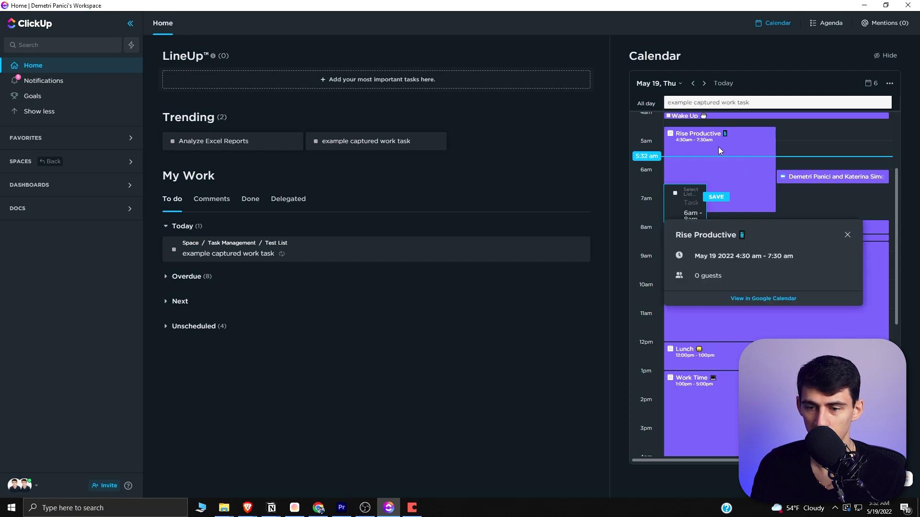
{"action": "left_click", "coordinate": [807, 178]}
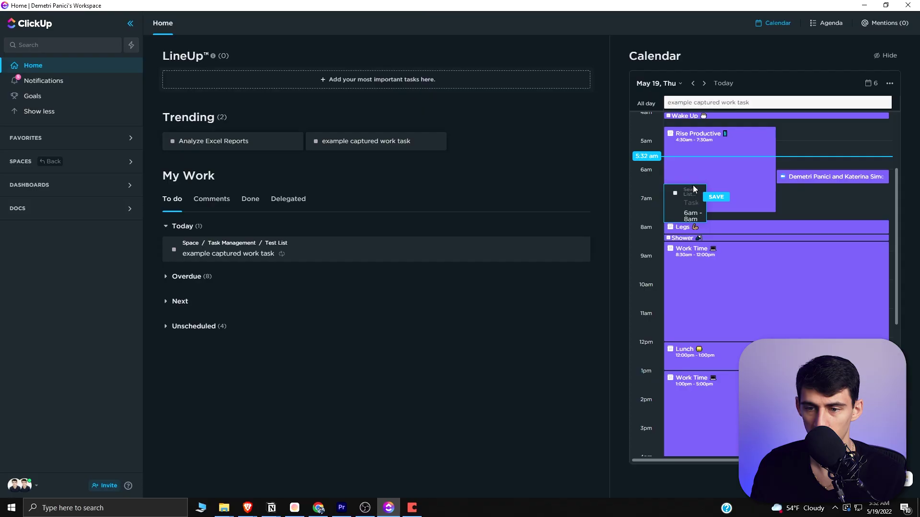